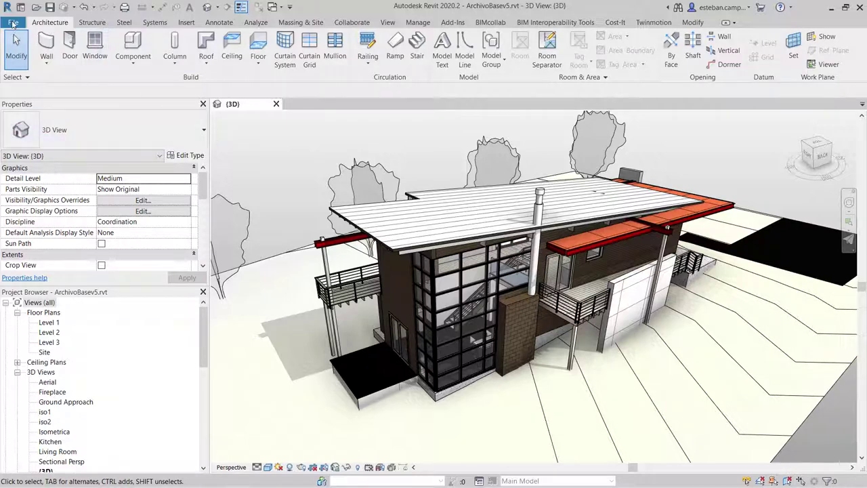
Start an IFC export saved to the Desktop as ArchivoBasev5.ifc
left_click(13, 22)
mouse_move(42, 202)
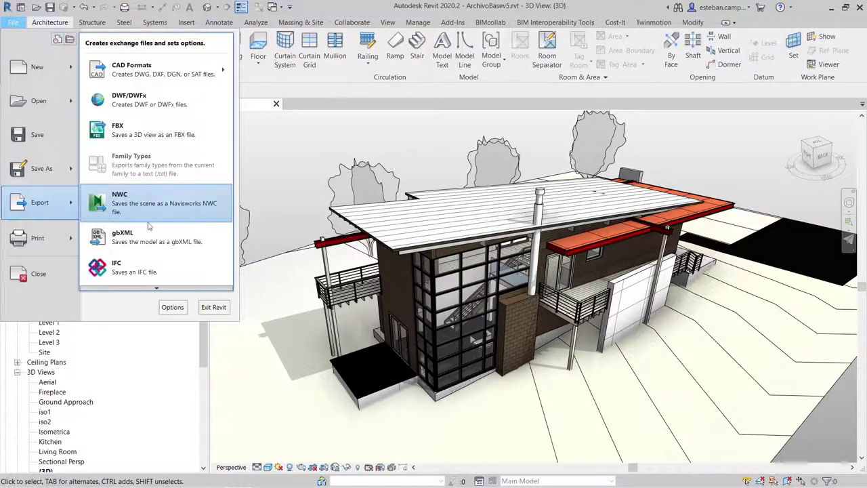
left_click(115, 267)
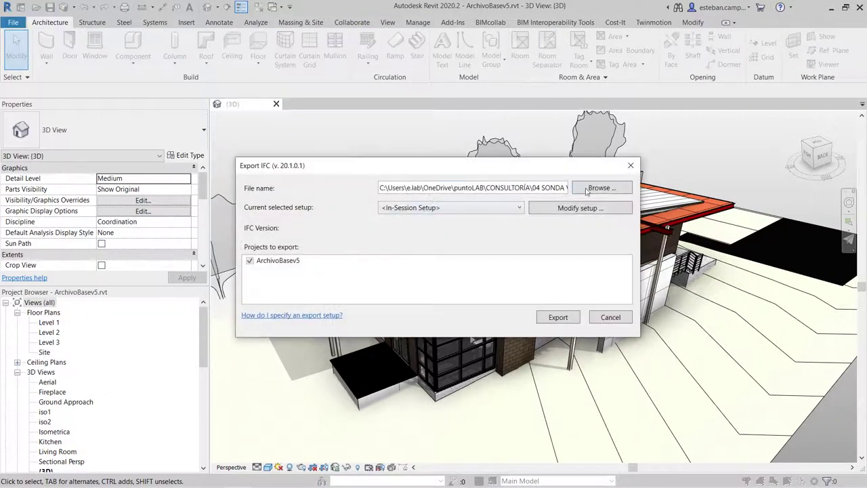
left_click(622, 190)
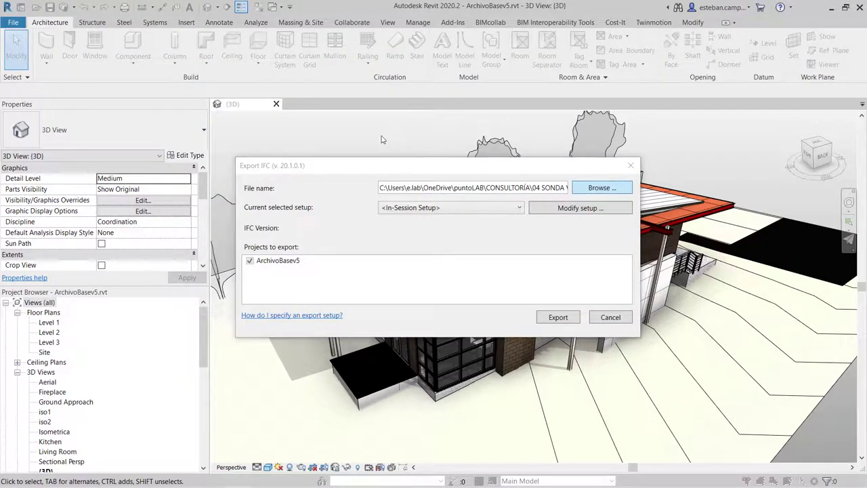
left_click(313, 186)
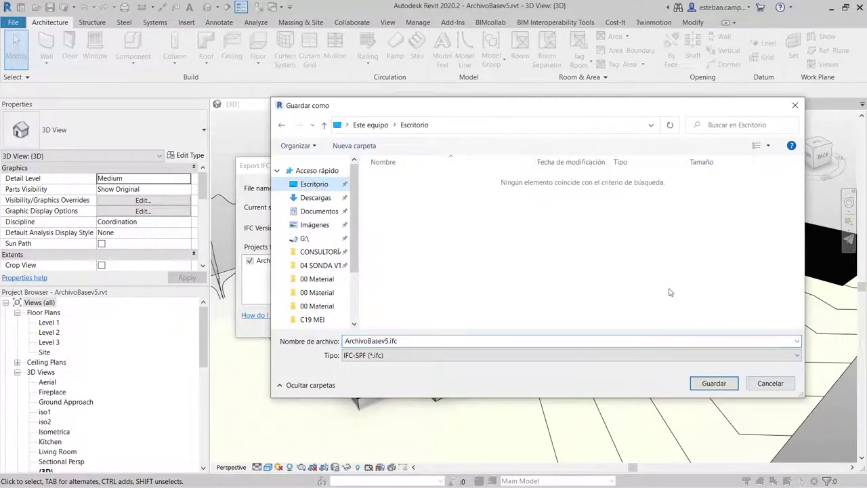
left_click(714, 384)
Change the IFC export setup to IFC4 Design Transfer View and run the export
left_click(579, 208)
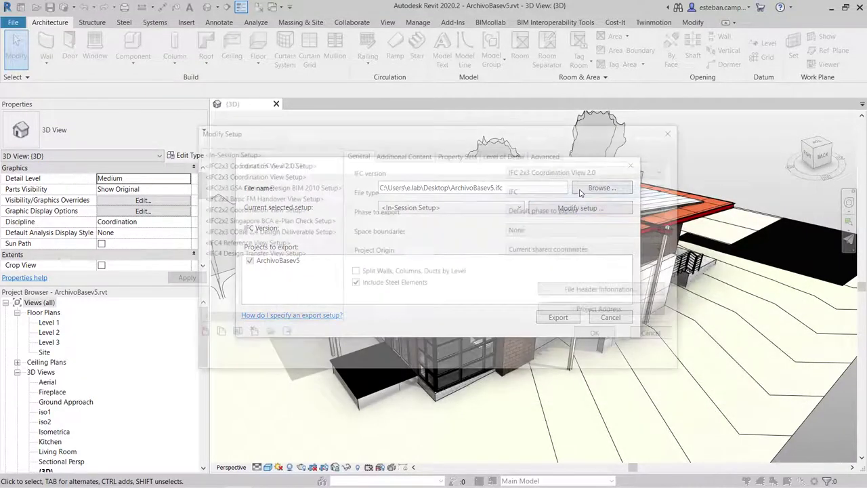
left_click(576, 170)
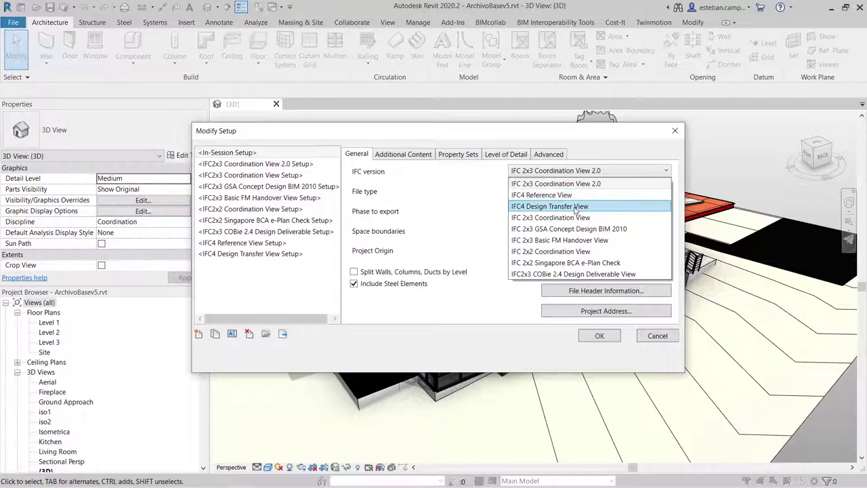
left_click(575, 207)
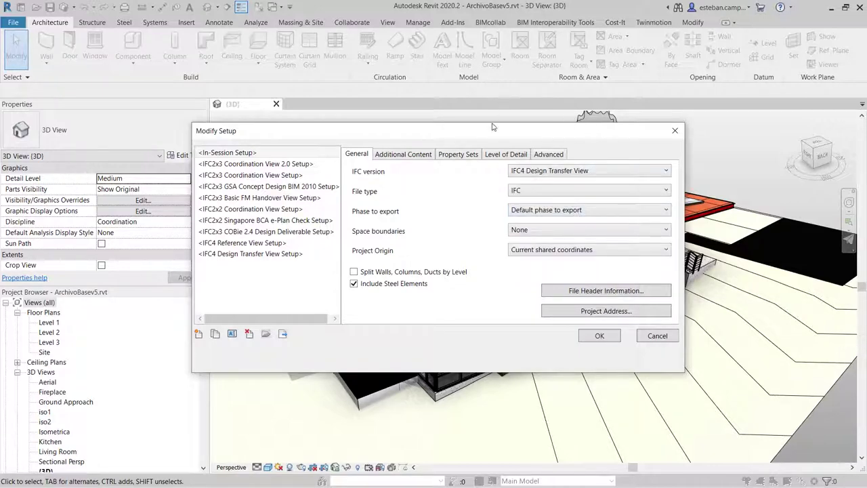
left_click(601, 336)
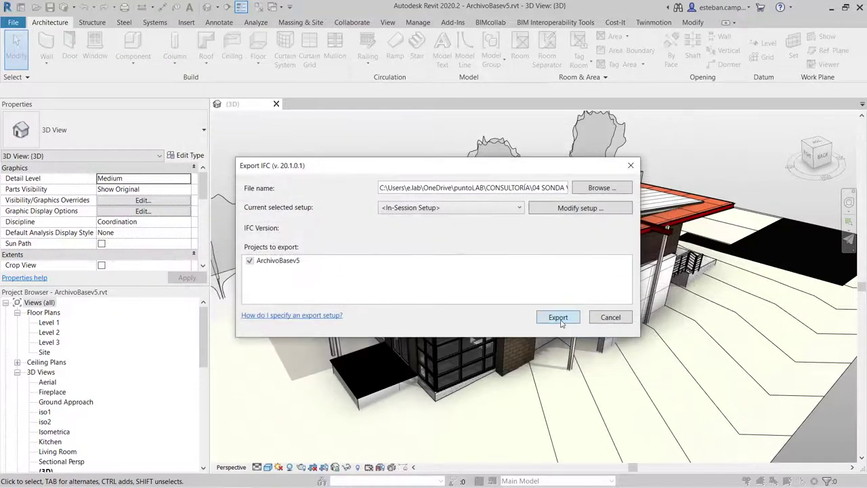
left_click(558, 318)
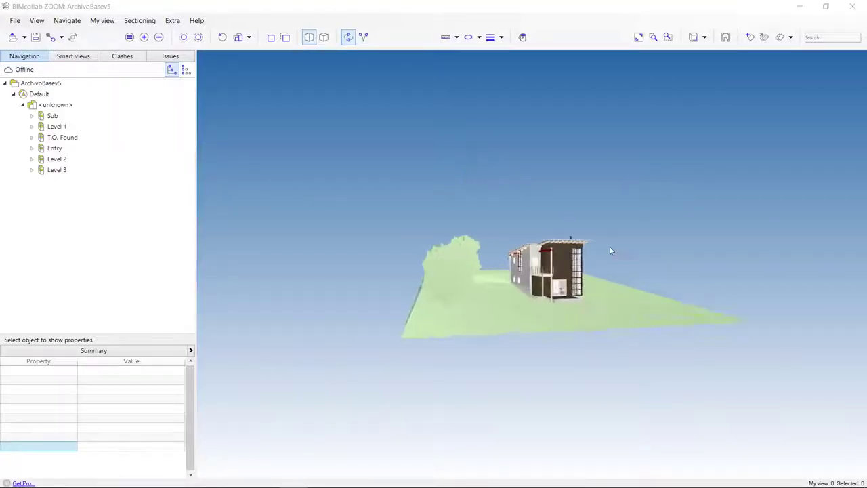
Zoom in on the side wall and check the small window's Type 1219 X 915, overall height and width
left_click_drag(610, 250, 576, 261)
scroll(575, 261, "up", 5)
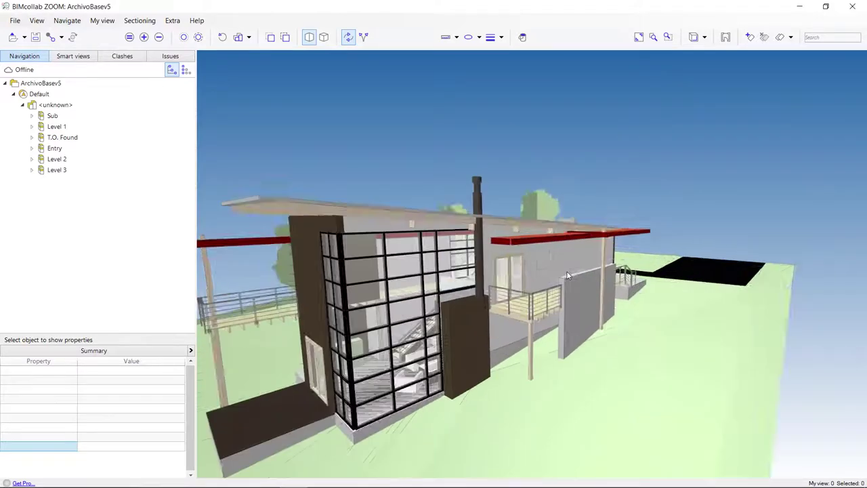
scroll(536, 269, "up", 2)
left_click(379, 300)
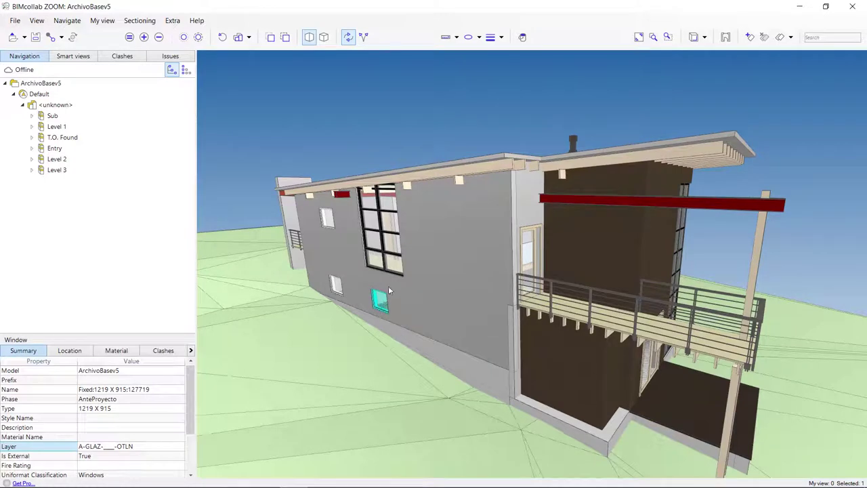
left_click(20, 409)
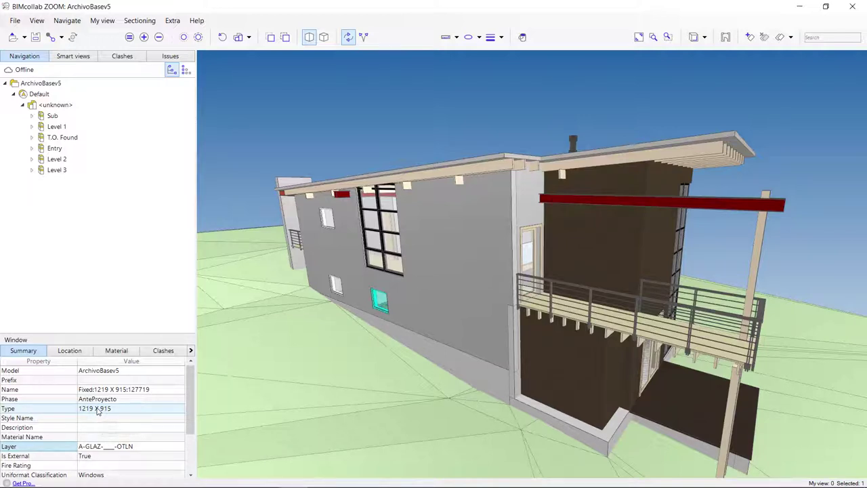
scroll(101, 406, "down", 2)
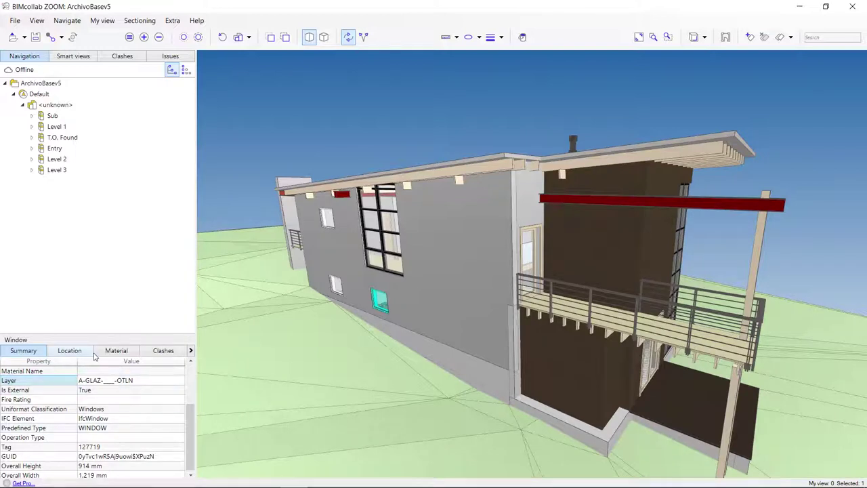
left_click(380, 306)
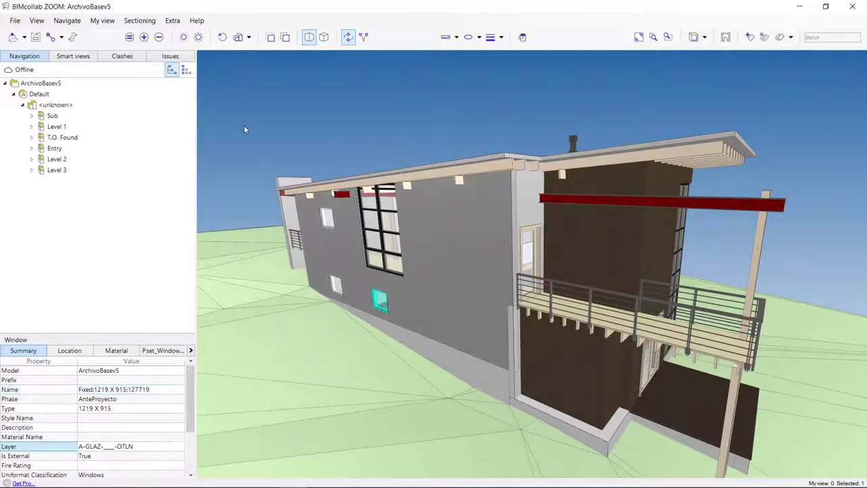
mouse_move(509, 122)
left_mouse_down()
mouse_move(513, 139)
mouse_move(487, 133)
left_mouse_up()
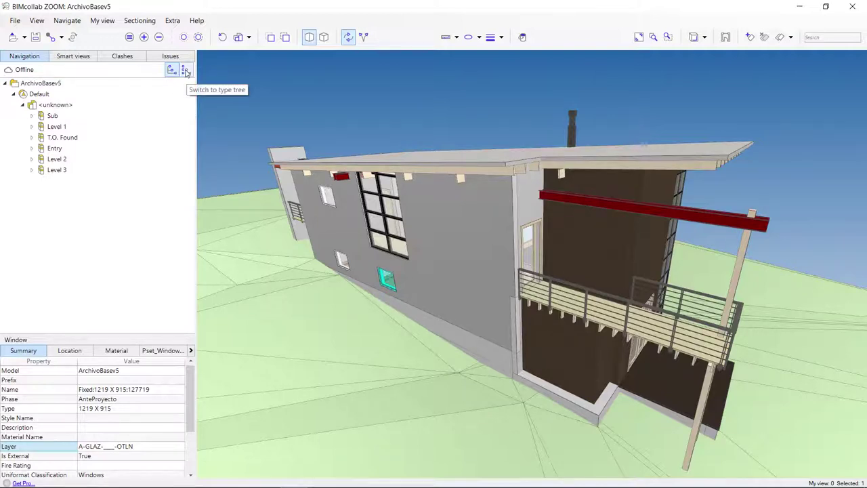
Group the tree by type and expand Window into 1219 X 915, 1219 X 915 (2), 406 x 610, 915 x 1219
left_click(186, 71)
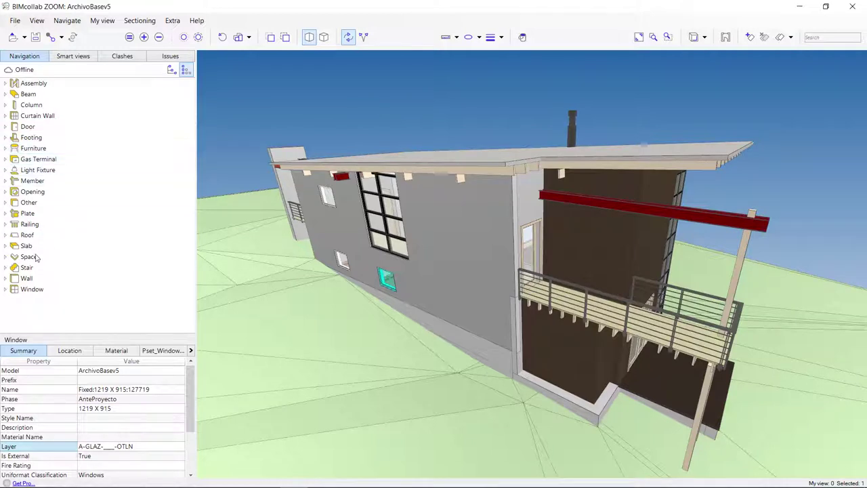
left_click(5, 289)
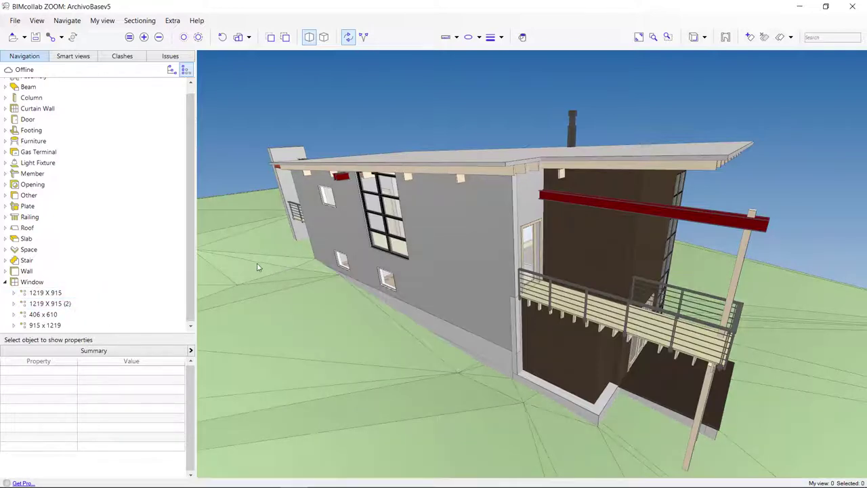
left_click(344, 266)
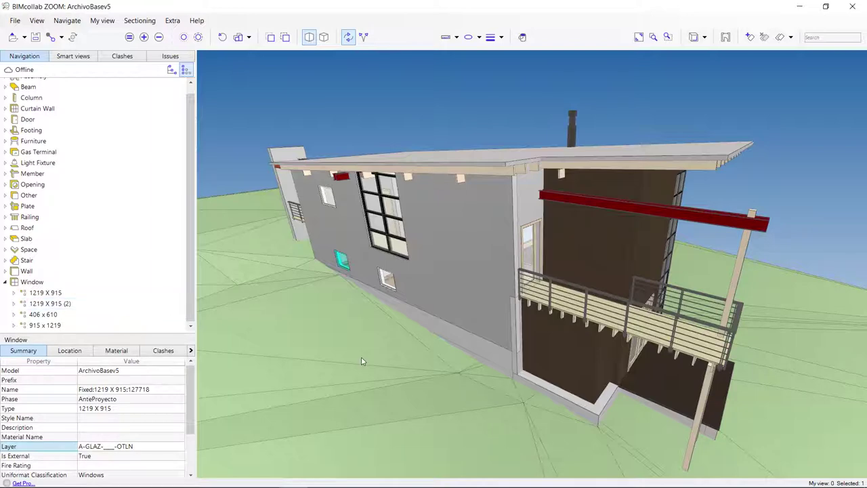
left_click_drag(361, 361, 264, 159)
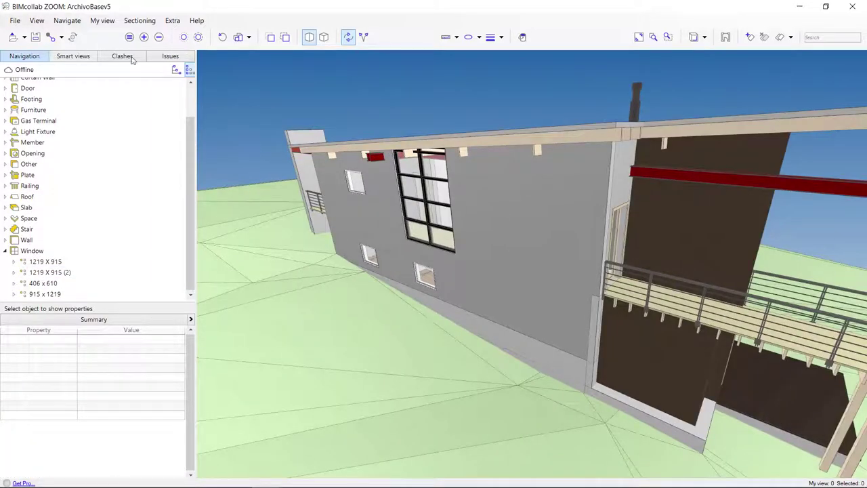
Apply the 3.5 Estructura y denominación (Nombre) smart view and look at its rules
left_click(71, 57)
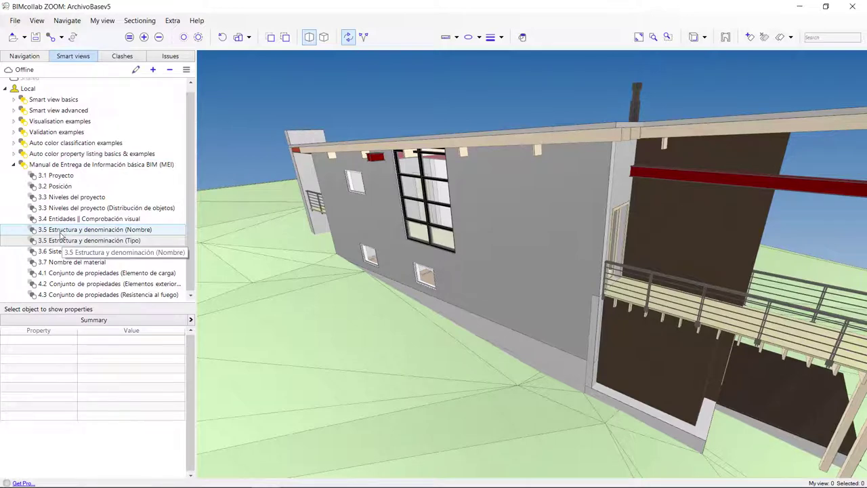
left_click(111, 231)
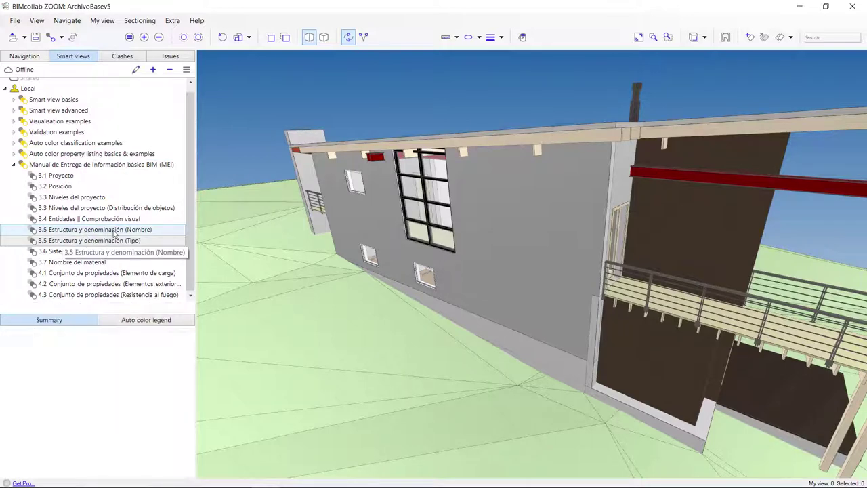
mouse_move(276, 210)
left_mouse_down()
mouse_move(375, 159)
mouse_move(763, 192)
mouse_move(733, 195)
left_mouse_up()
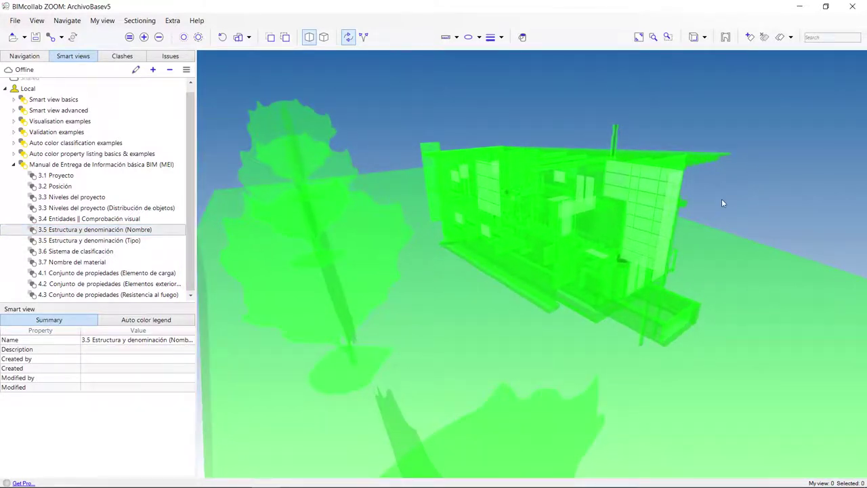
right_click(140, 231)
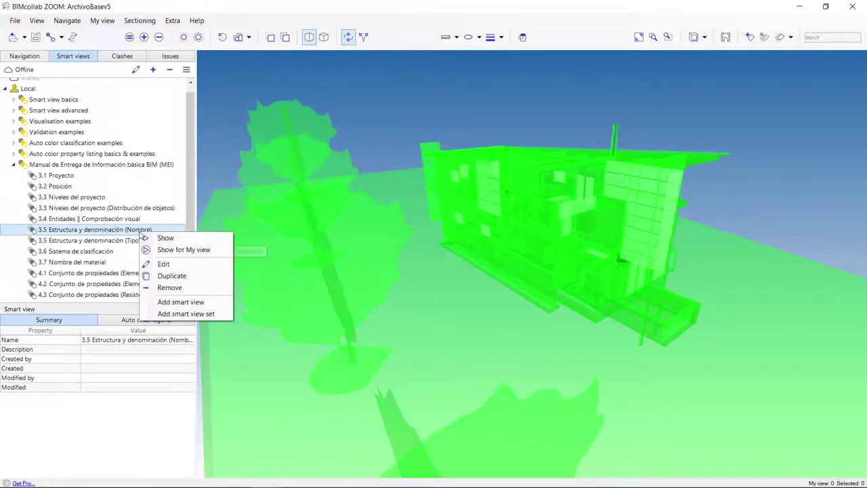
left_click(166, 264)
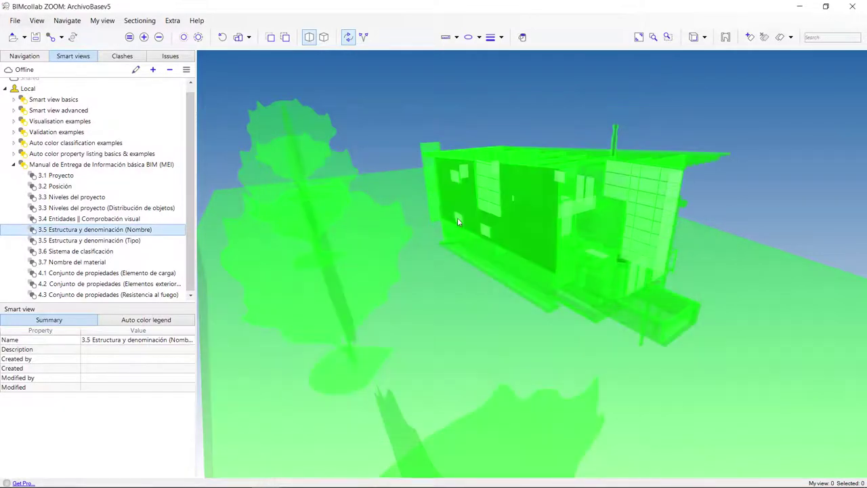
left_click(457, 217)
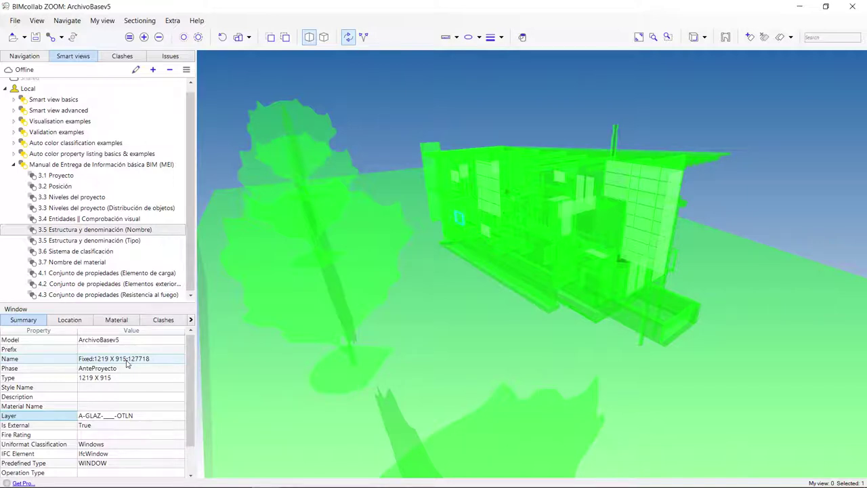
Reset the model colours and apply the 3.5 Estructura y denominación (Tipo) smart view
left_click(129, 228)
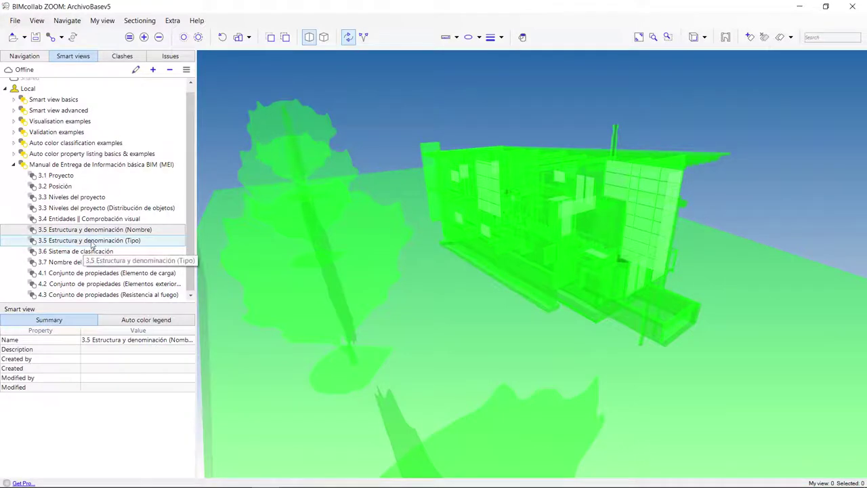
left_click(136, 242)
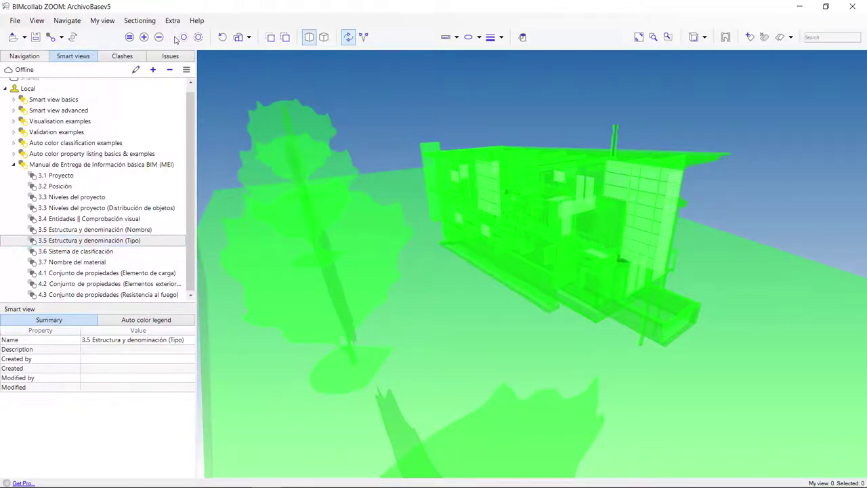
left_click(37, 20)
left_click(48, 32)
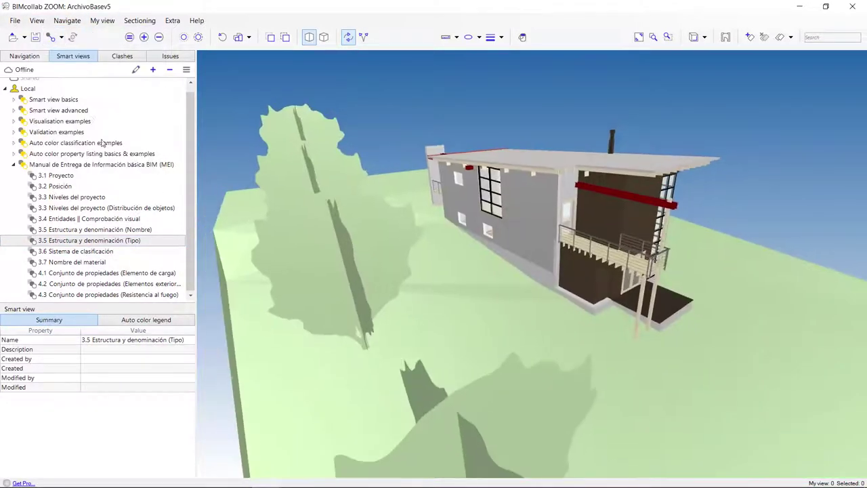
left_click(111, 242)
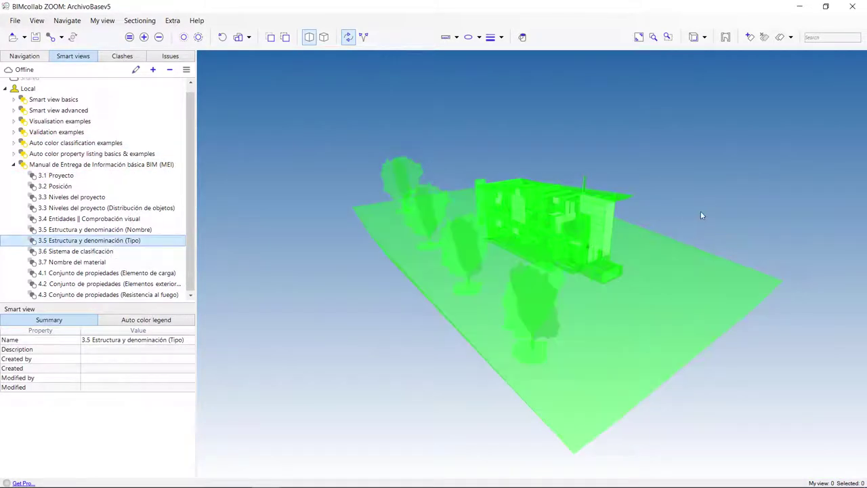
left_click_drag(710, 206, 437, 202)
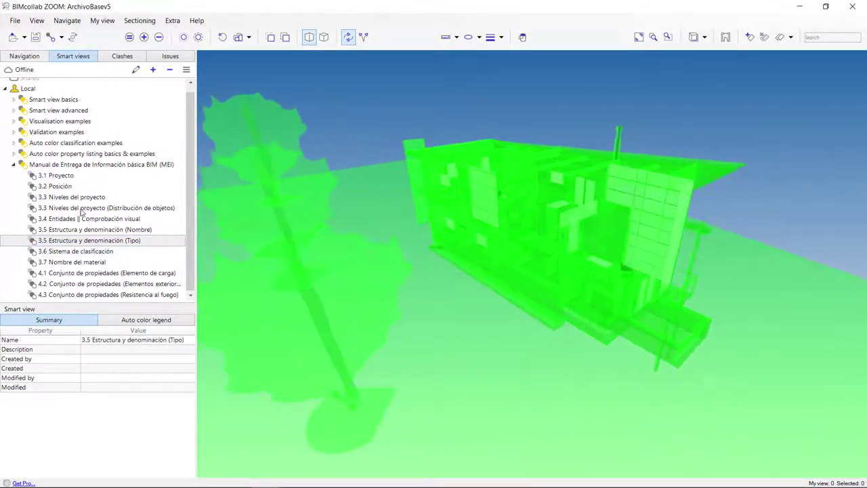
View the Tipo smart view rules without saving, then select a window showing Type 1219 X 915
right_click(107, 244)
left_click(127, 273)
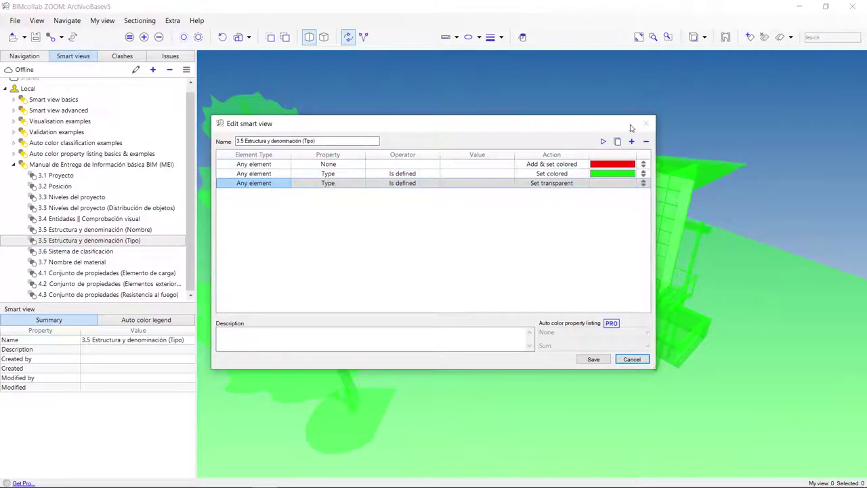
left_click(630, 359)
left_click_drag(488, 247, 450, 224)
left_click(436, 237)
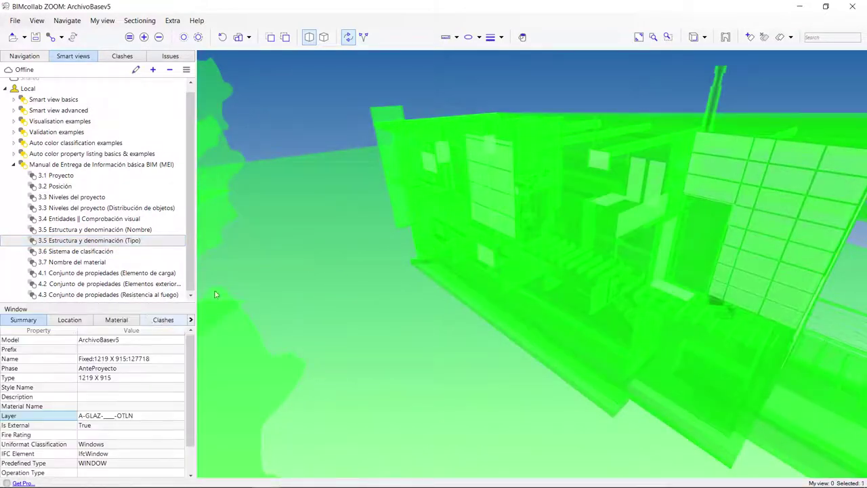
scroll(61, 391, "down", 2)
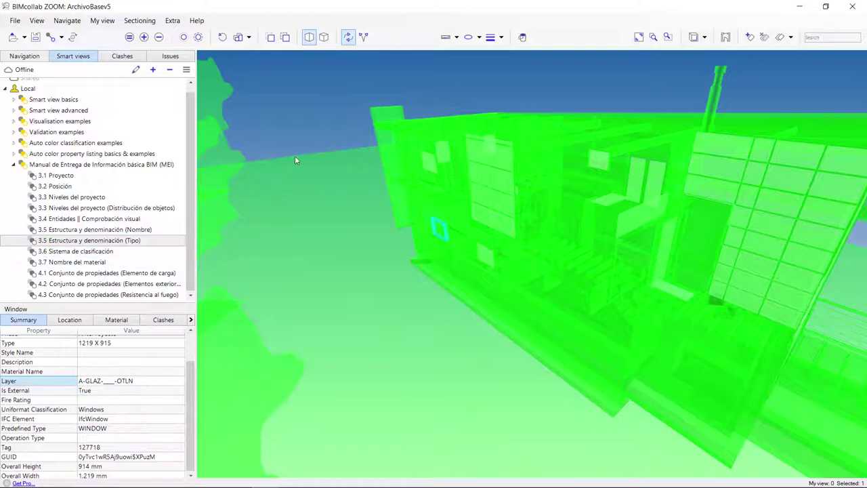
Zoom out and minimise BIMcollab ZOOM to get back to Revit
scroll(311, 116, "down", 3)
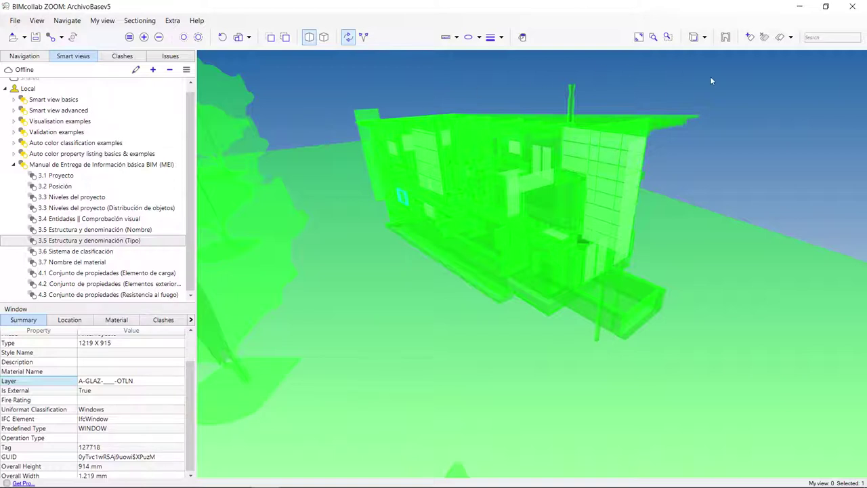
left_click(799, 7)
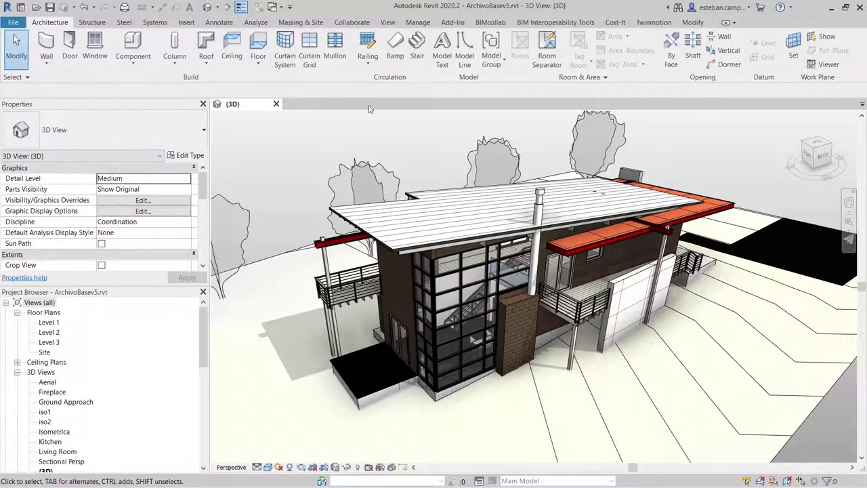
Create a new Schedule/Quantities view for the Windows category
left_click(387, 23)
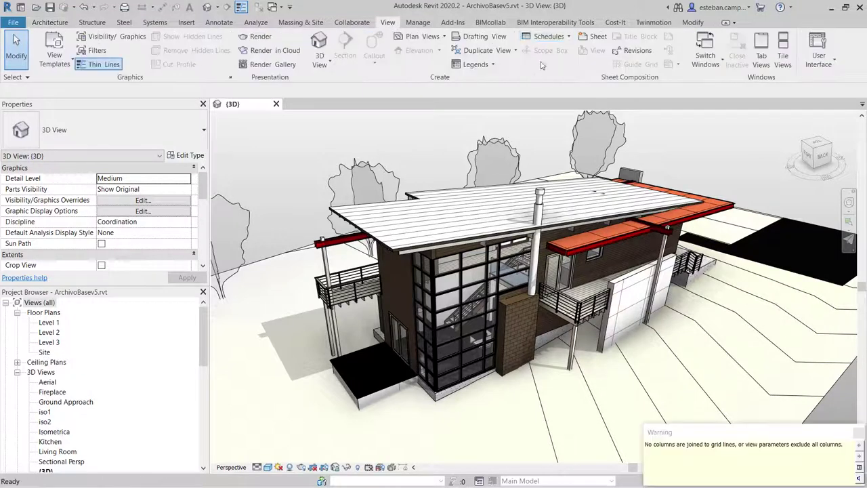
left_click(548, 35)
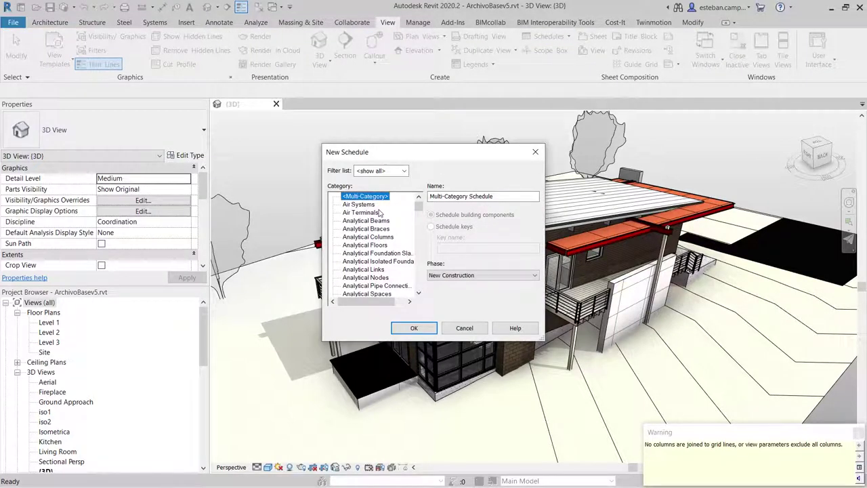
key("f")
key("w")
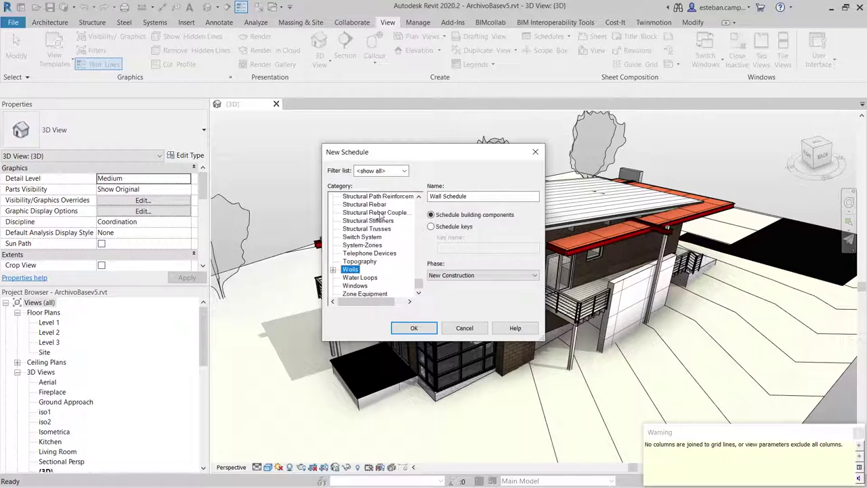
left_click(364, 285)
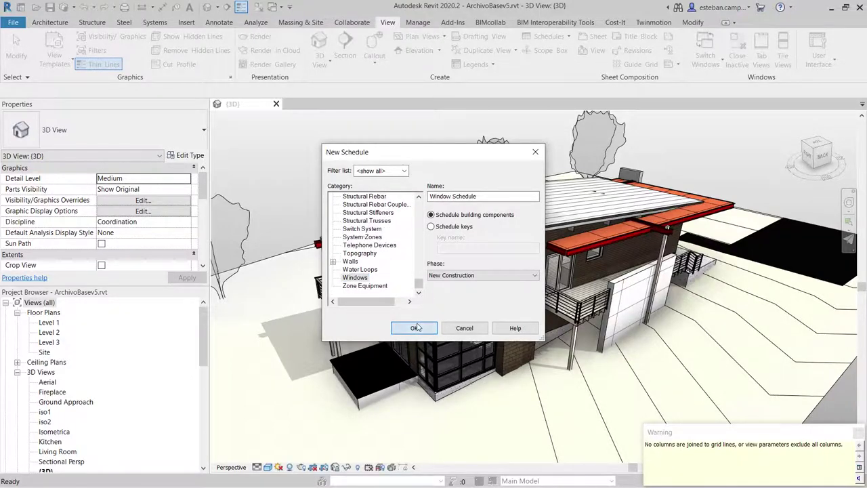
left_click(414, 328)
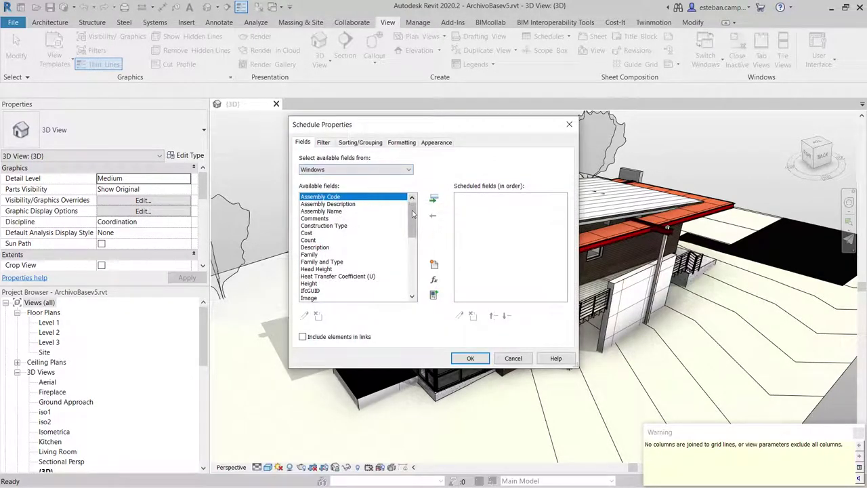
Add the Family and Type fields to the Window Schedule
left_click(318, 255)
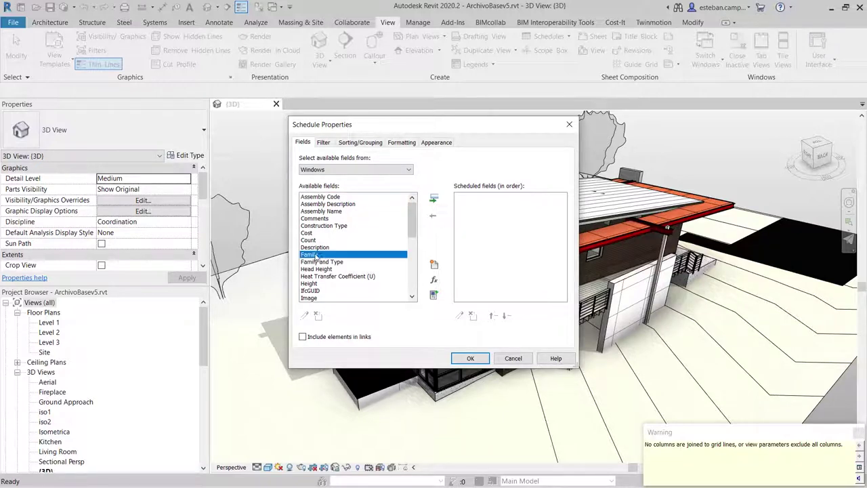
double_click(349, 256)
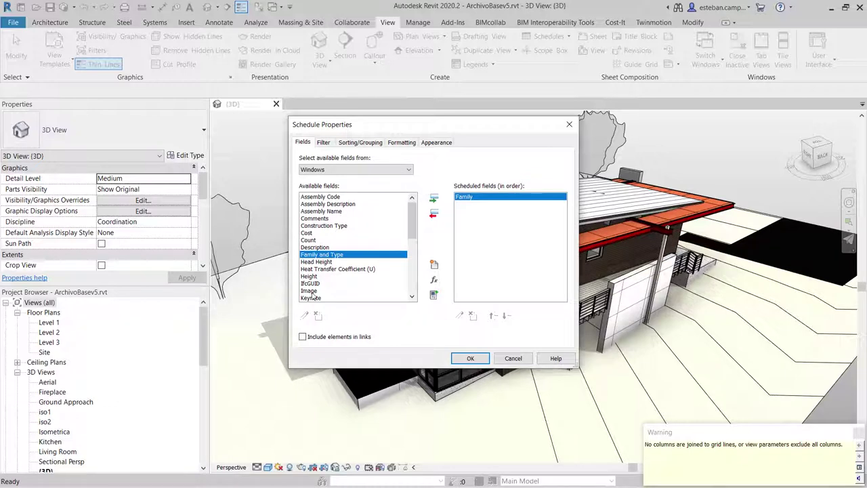
scroll(319, 285, "down", 3)
scroll(317, 287, "down", 2)
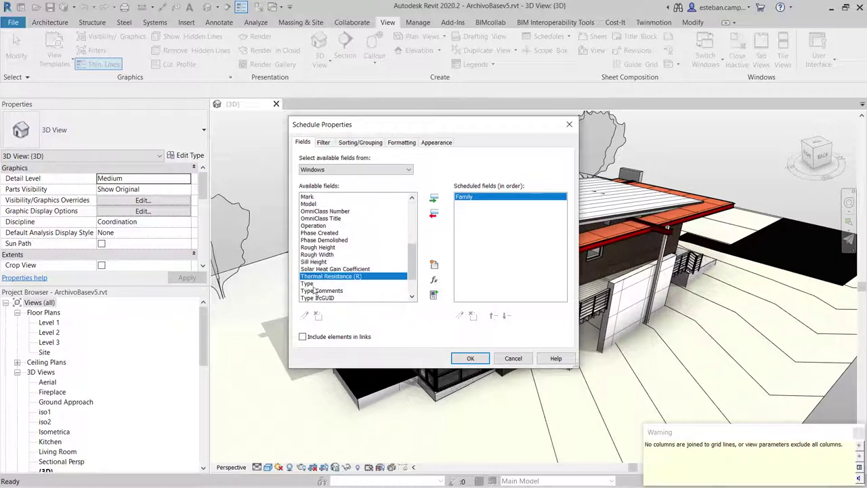
double_click(315, 285)
Add the Width and Height fields and confirm the schedule
scroll(309, 241, "up", 2)
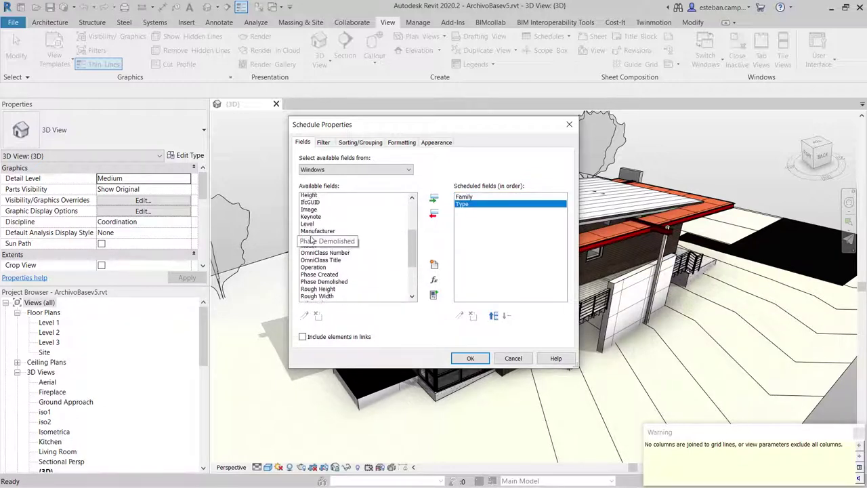
scroll(315, 250, "up", 1)
scroll(325, 264, "down", 1)
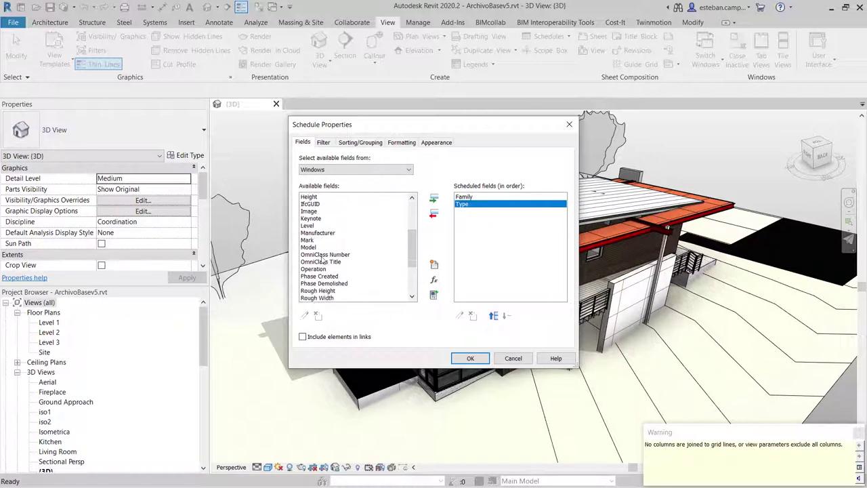
left_click(322, 242)
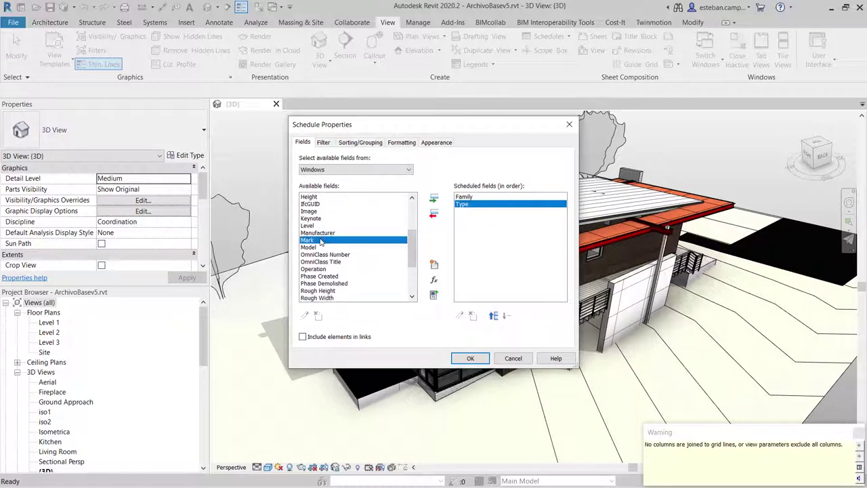
key("Down")
key("Down")
key("Down")
key("Down")
key("Down")
key("Down")
double_click(322, 299)
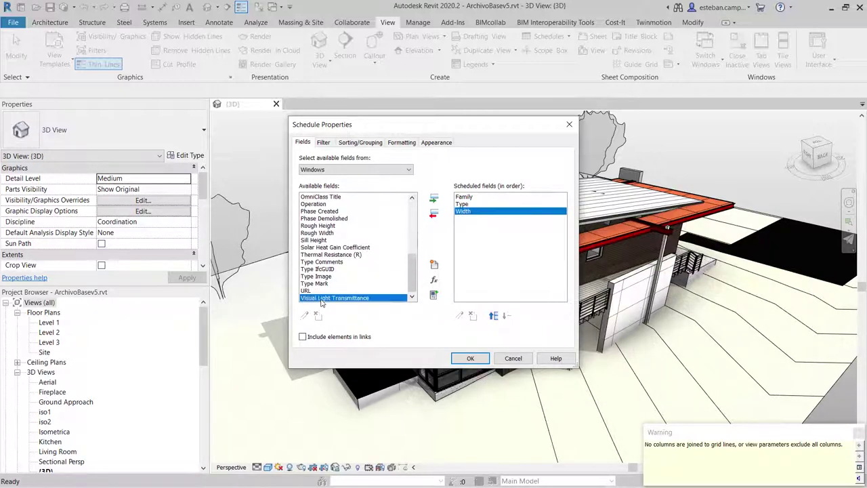
scroll(321, 302, "up", 4)
double_click(314, 212)
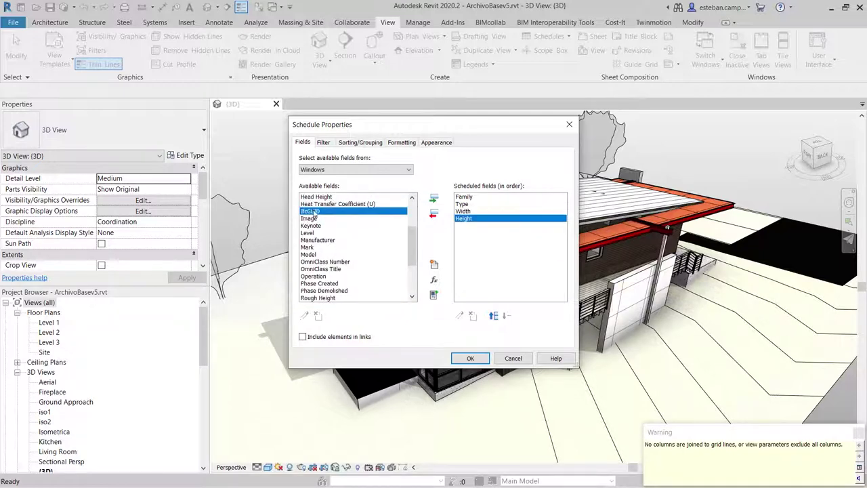
left_click(460, 358)
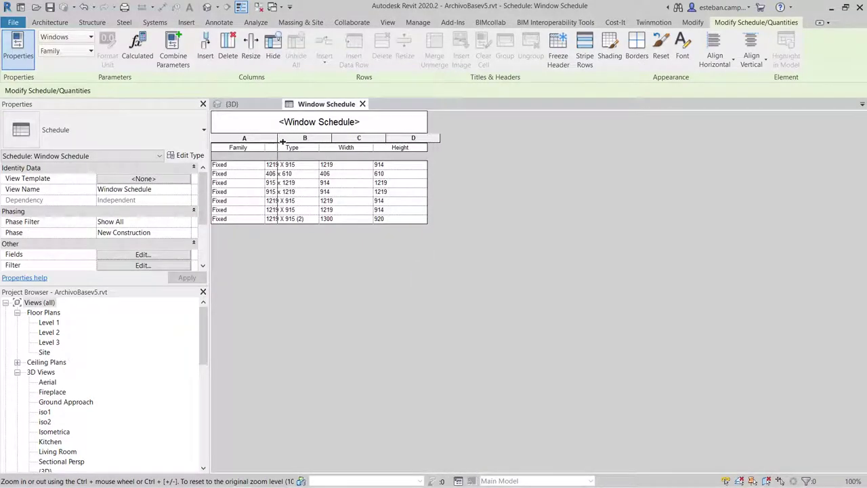
Widen the schedule columns, select the 1219 X 915 (2) window and open its Type Properties
left_click_drag(265, 138, 284, 139)
left_click_drag(338, 139, 365, 139)
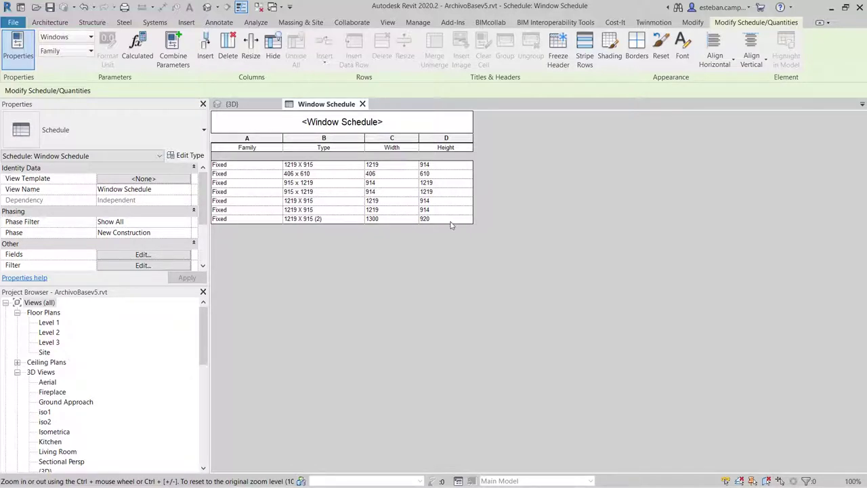
left_click(356, 219)
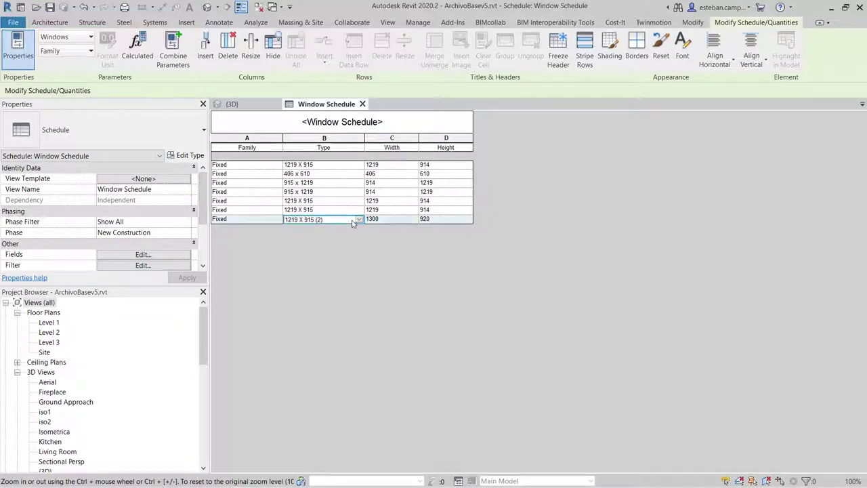
left_click(335, 221)
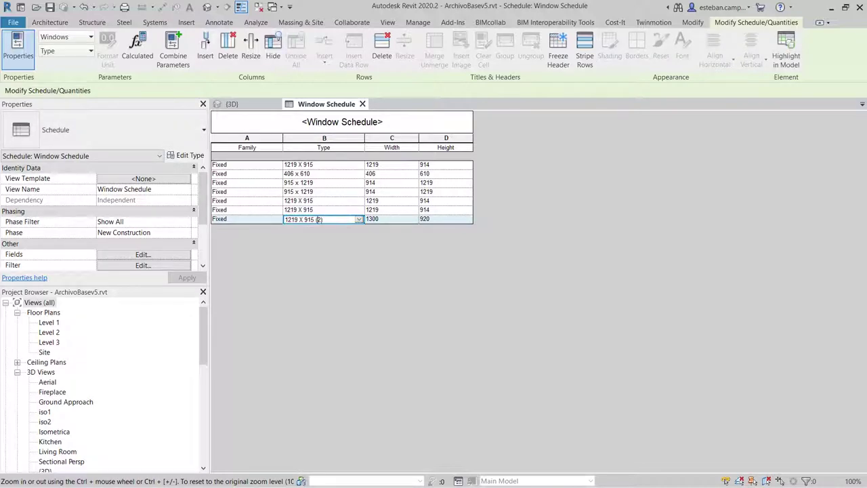
left_click(270, 106)
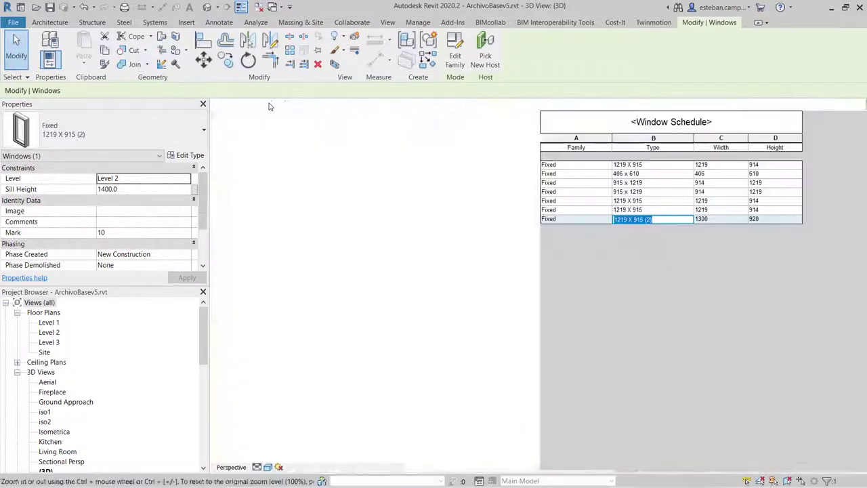
scroll(383, 249, "down", 5)
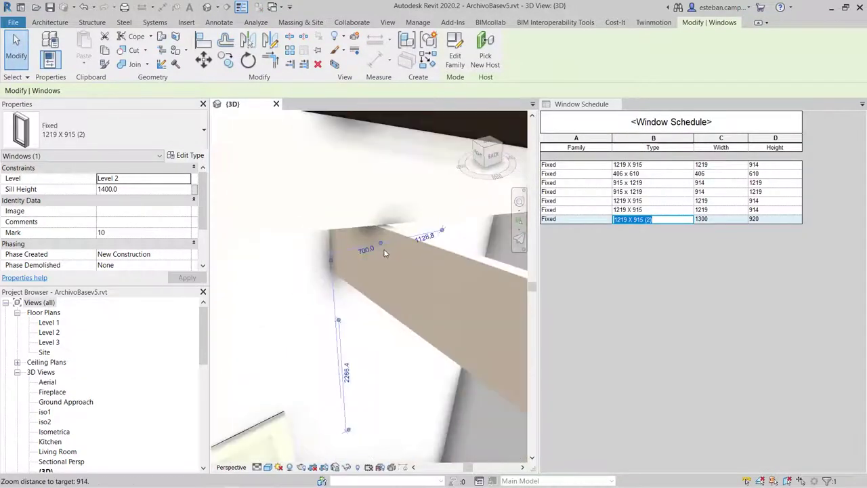
mouse_move(470, 297)
middle_mouse_down("shift")
mouse_move(423, 296)
mouse_move(439, 262)
middle_mouse_up("shift")
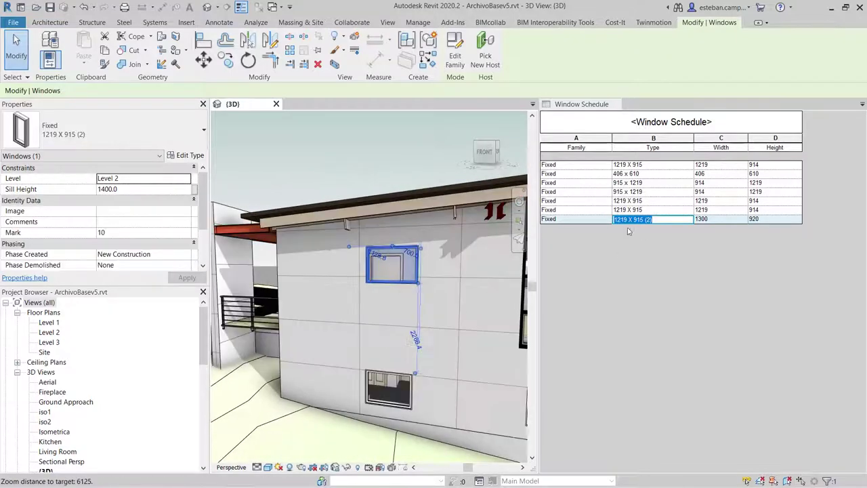
left_click(190, 155)
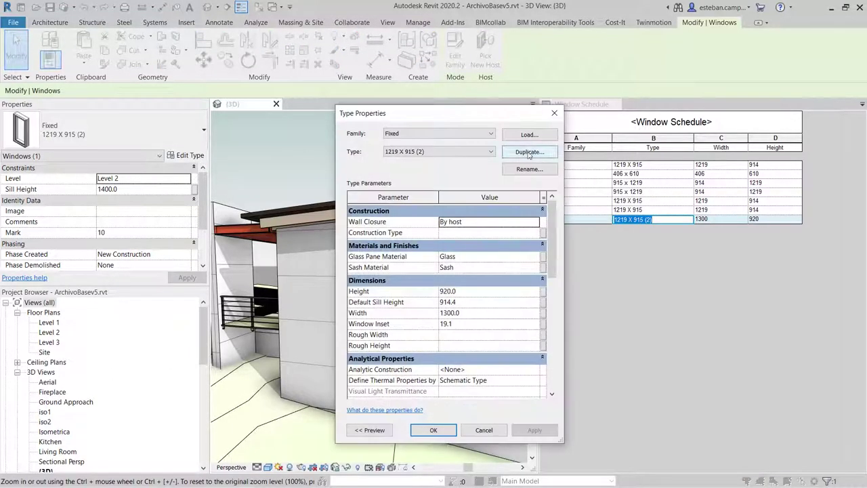
Rename the window type from 1219 X 915 (2) to 1300 x 920 and apply
left_click(529, 169)
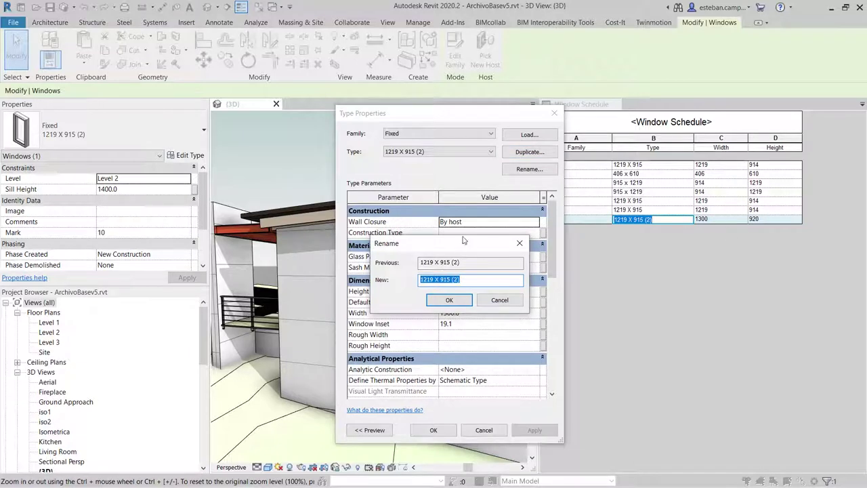
type("1300 x 920")
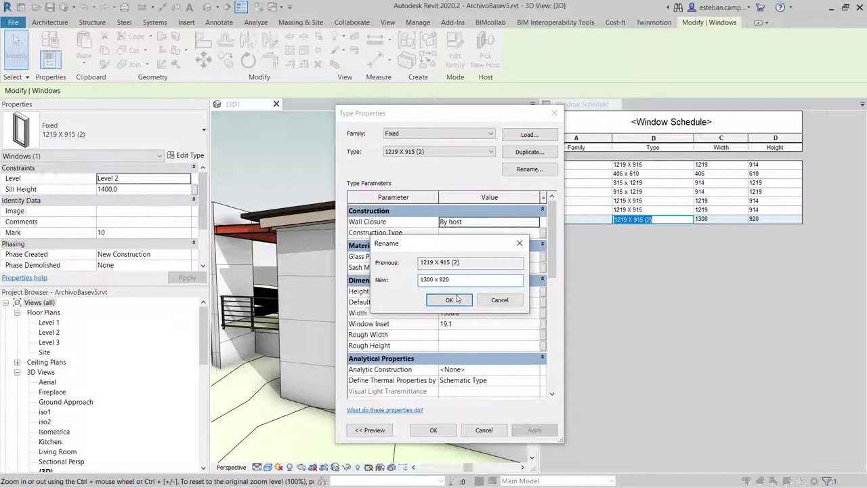
left_click(449, 299)
left_click(433, 429)
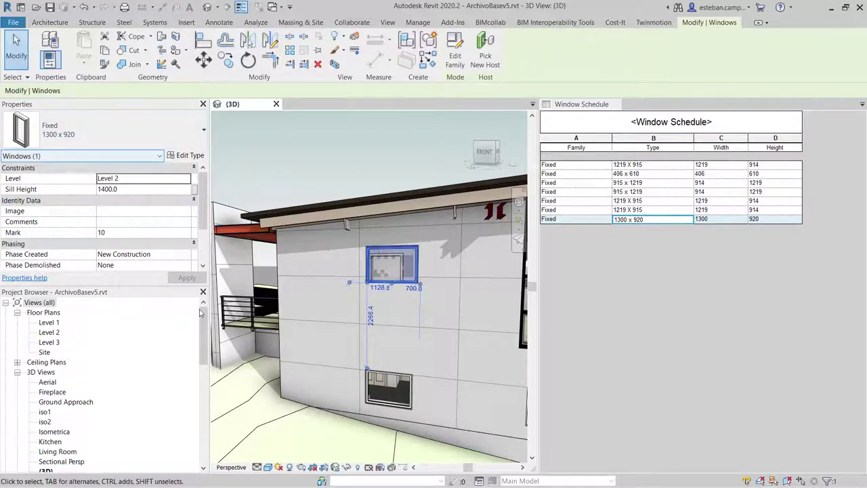
Expand the Families list and collapse Annotation Symbols, Casework, Ceilings and Columns
left_click_drag(201, 313, 206, 424)
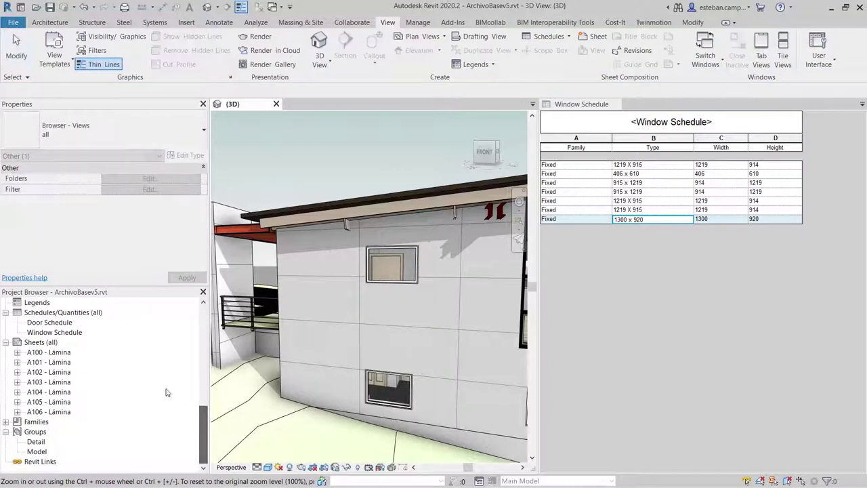
left_click(6, 422)
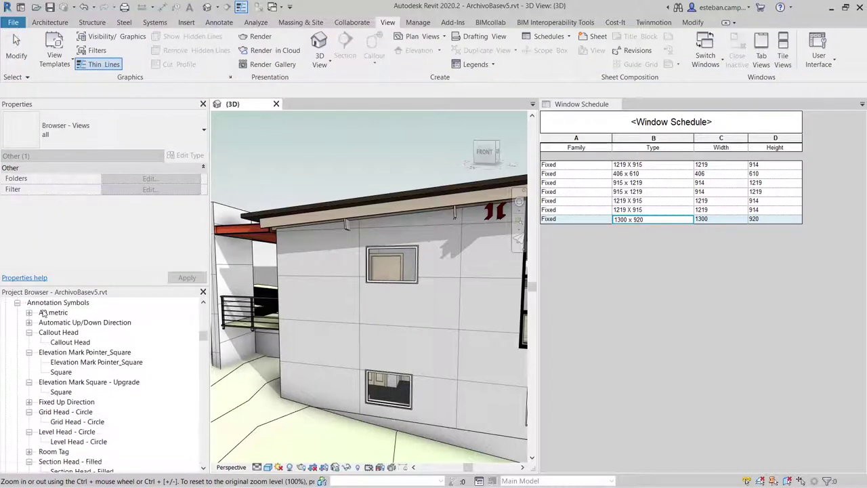
left_click(17, 303)
left_click(17, 323)
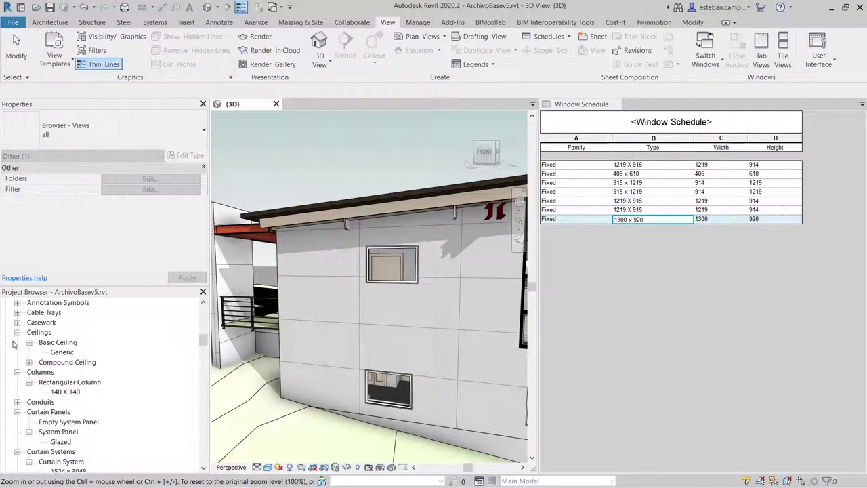
left_click(17, 332)
left_click(17, 342)
Collapse Curtain Panels through Doors and scroll down toward the Windows families
left_click(17, 362)
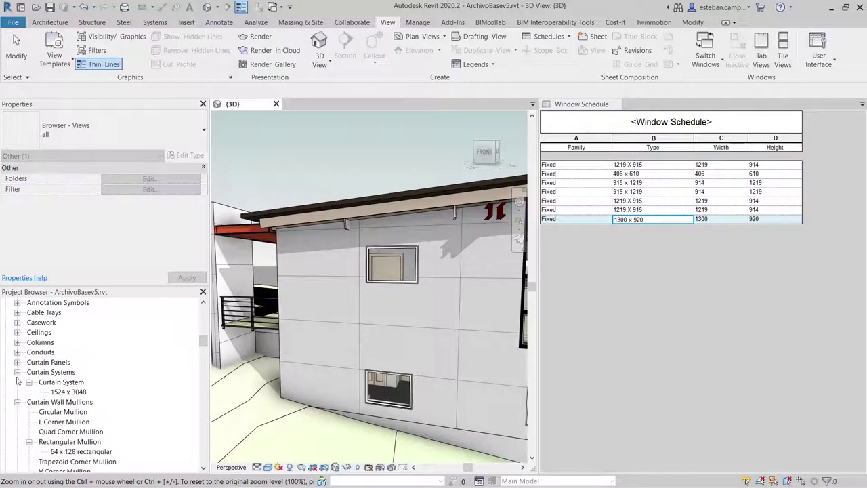
left_click(17, 371)
left_click(17, 382)
left_click(16, 391)
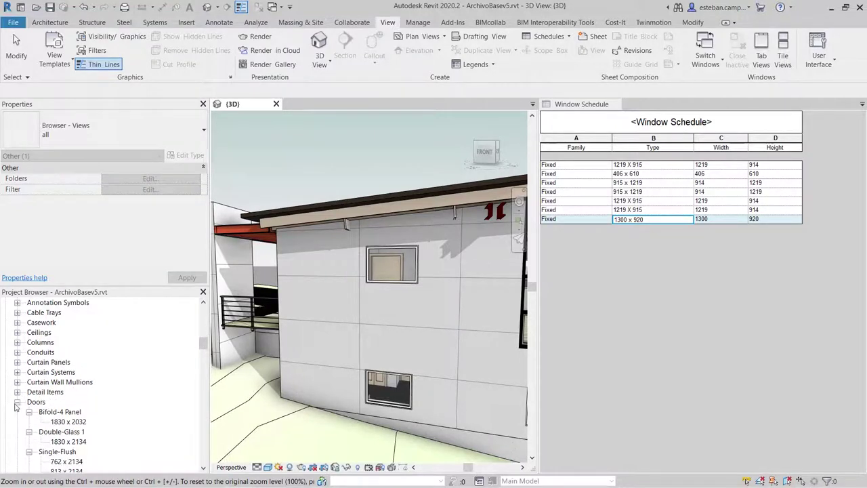
left_click(17, 402)
scroll(20, 400, "down", 3)
scroll(30, 393, "down", 4)
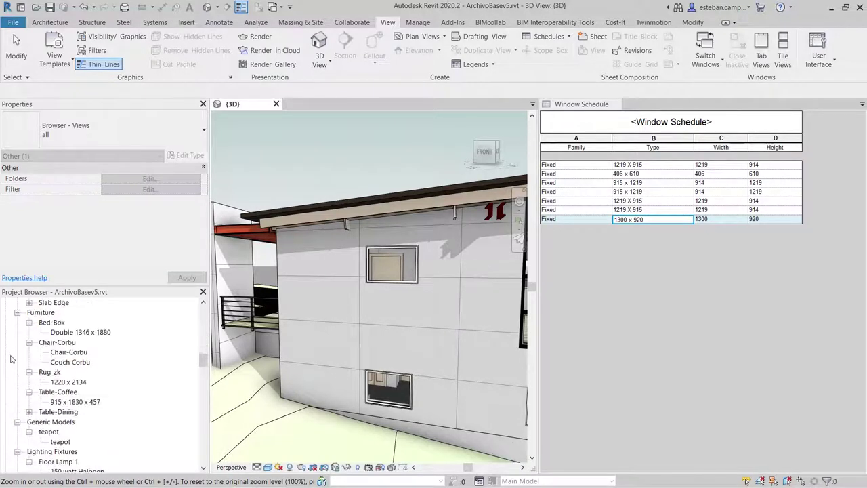
scroll(10, 359, "down", 5)
scroll(54, 373, "down", 5)
scroll(102, 386, "down", 5)
Rename the Fixed window family under Windows to Panel Fijo
scroll(149, 400, "down", 5)
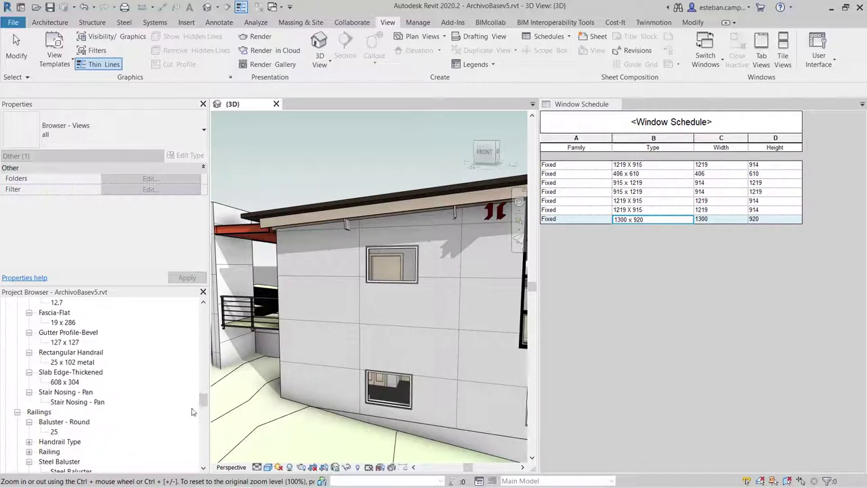
left_click_drag(203, 402, 200, 467)
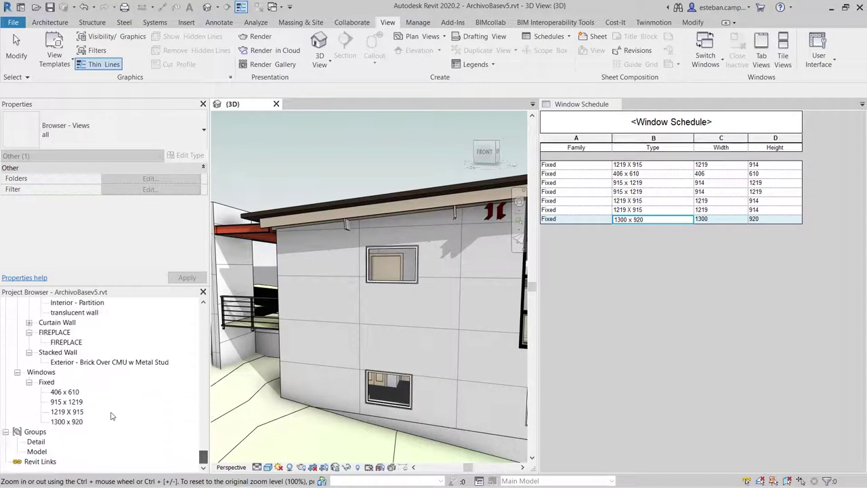
left_click(46, 382)
right_click(46, 384)
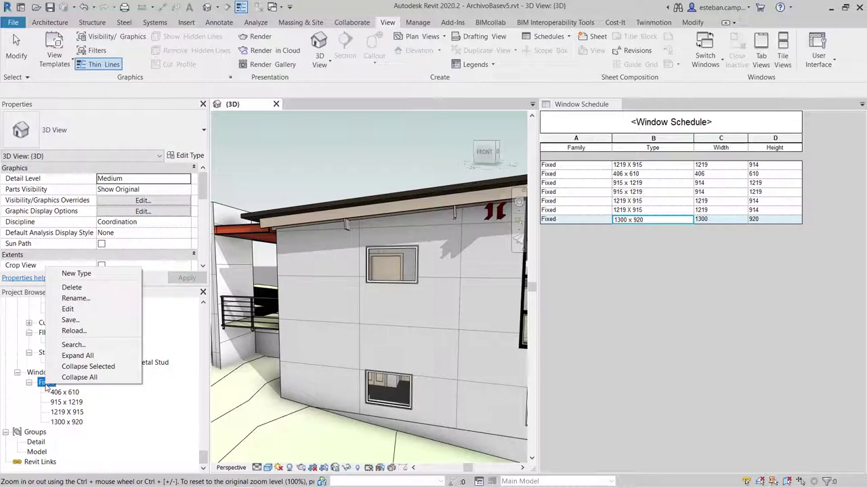
left_click(75, 298)
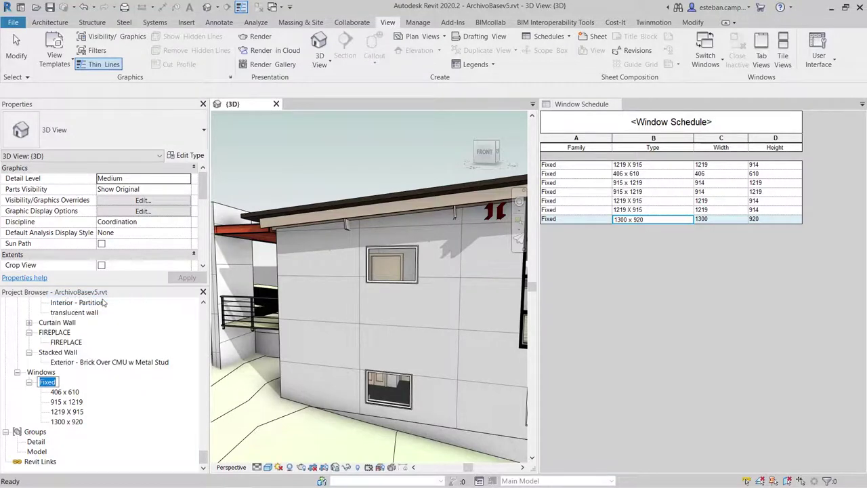
type("Panel Fijo")
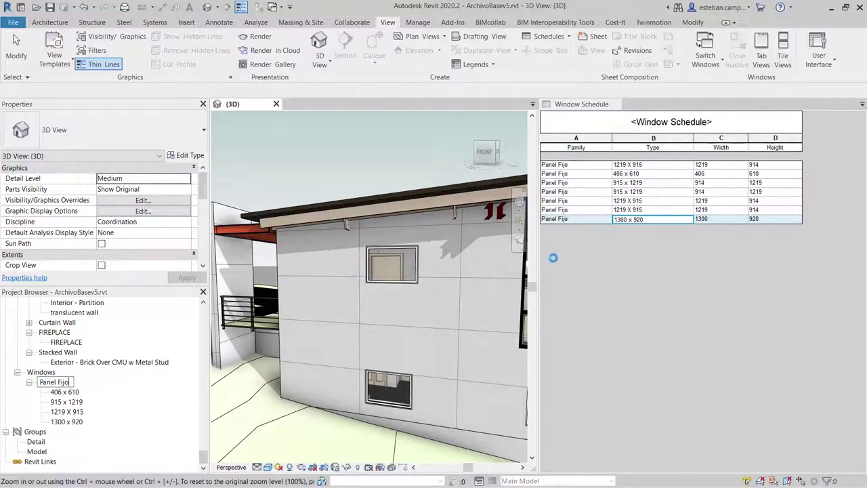
left_click(64, 391)
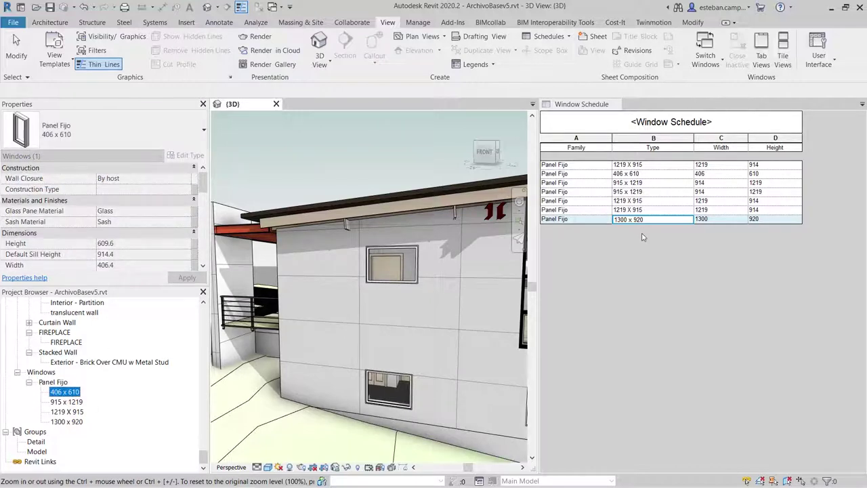
Add an mm suffix to the 406 x 610 and 915 x 1219 window types
right_click(71, 394)
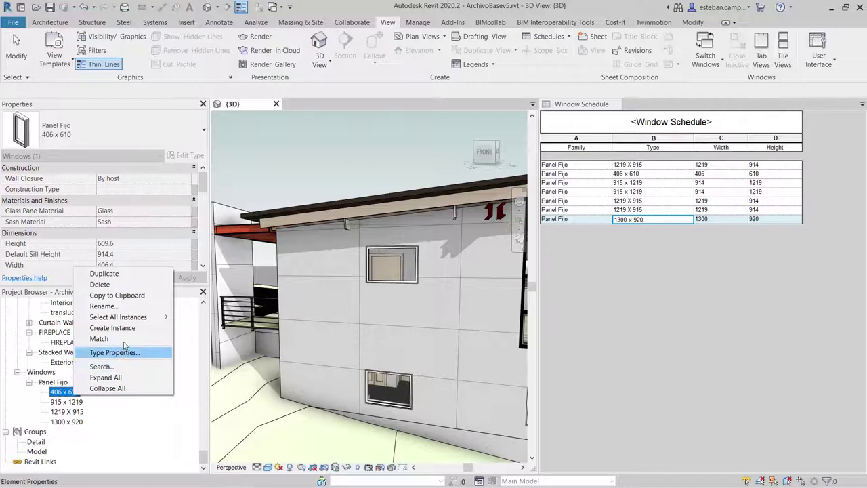
left_click(103, 305)
left_click(81, 391)
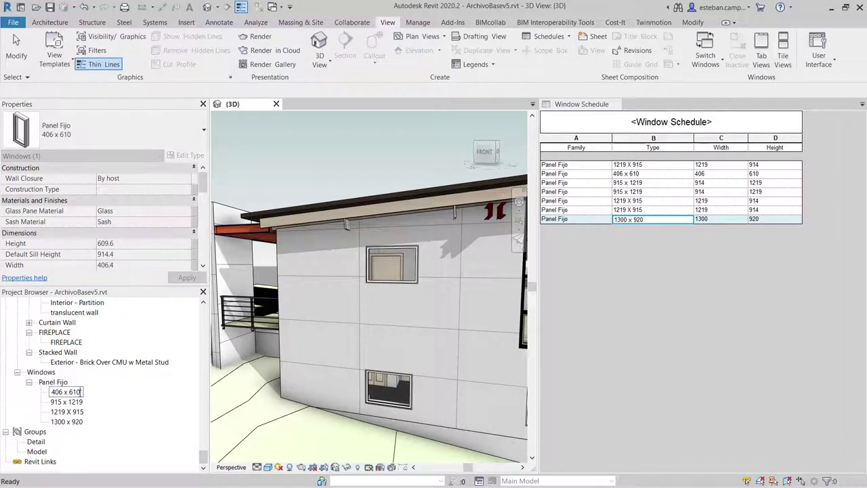
type(" mm")
right_click(72, 405)
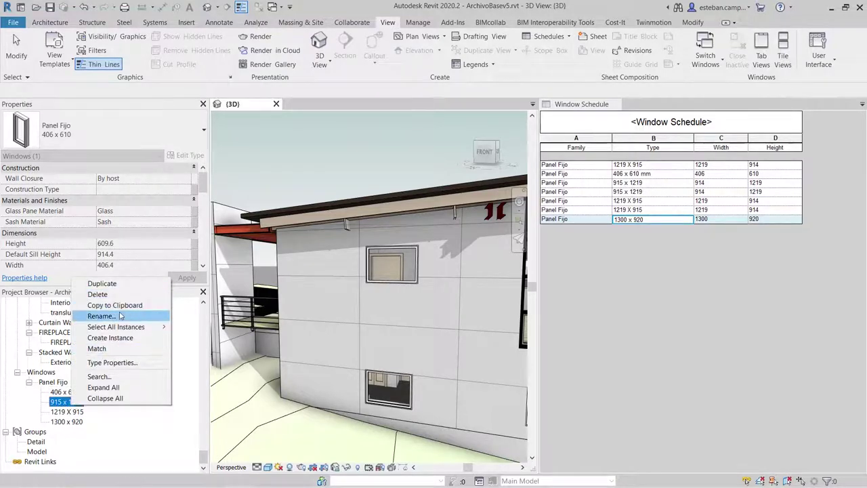
left_click(102, 316)
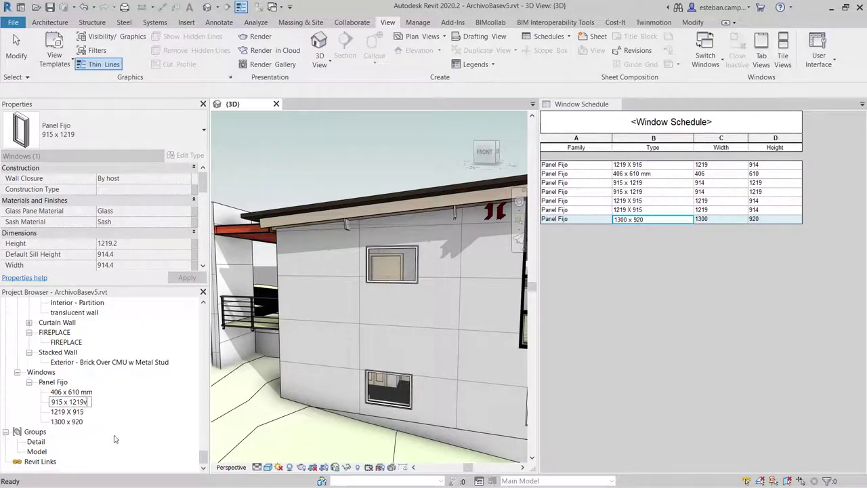
type("mm")
Rename the remaining types to 1219 X 915 mm and 1300 x 920 mm
right_click(79, 412)
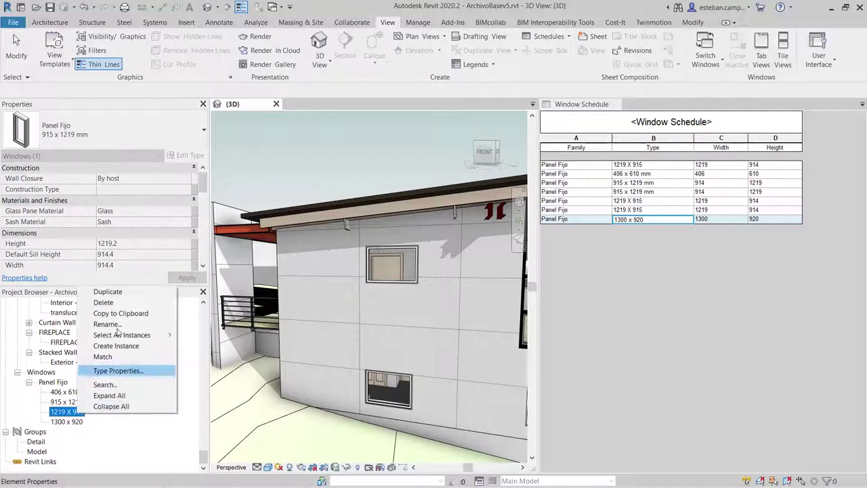
left_click(107, 324)
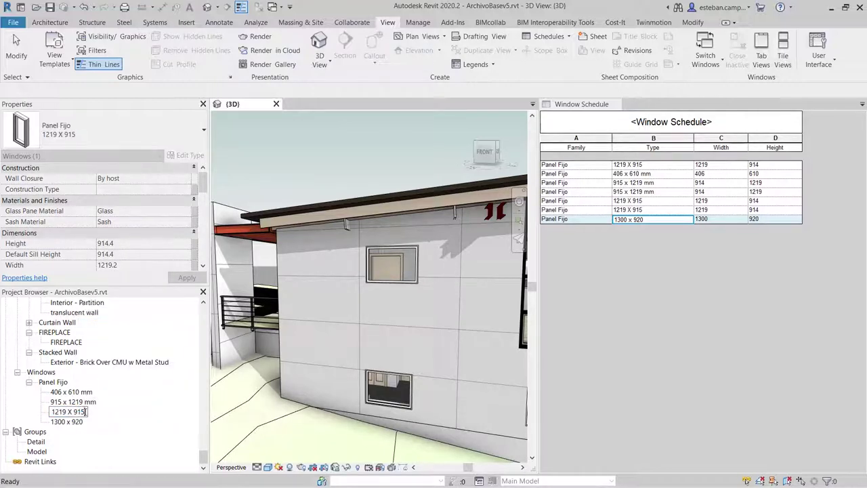
type("mm")
right_click(75, 422)
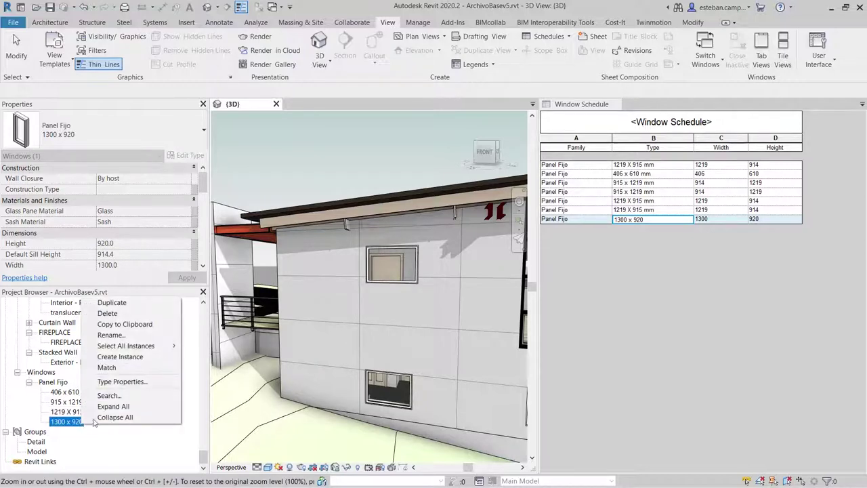
left_click(110, 334)
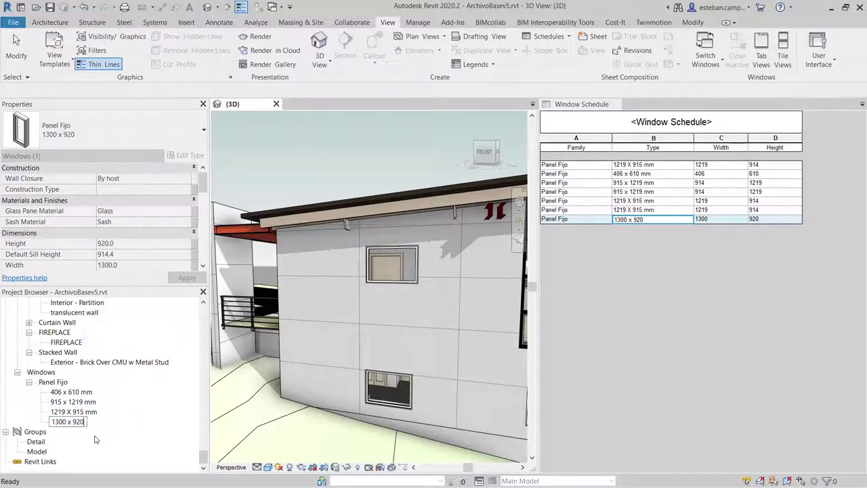
left_click(75, 421)
type("mm")
key("Return")
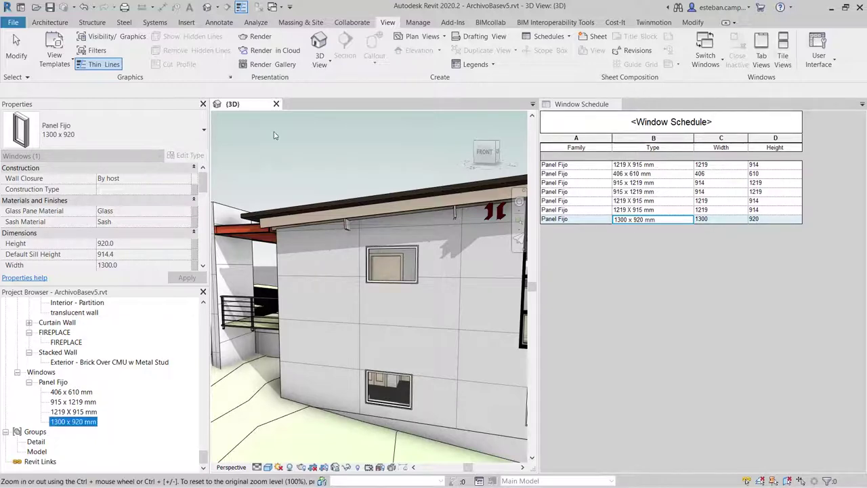
Re-export the project to IFC as ArchivoBasev5.ifc, replacing the existing file
left_click(21, 26)
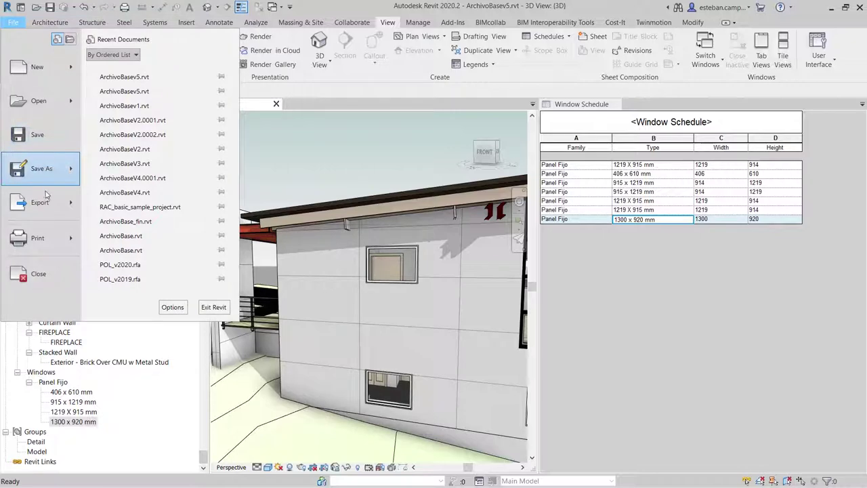
key("Escape")
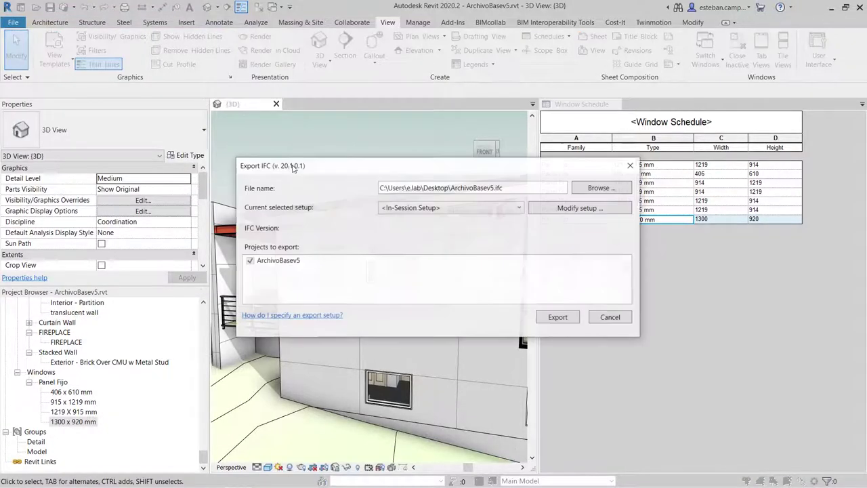
left_click(574, 319)
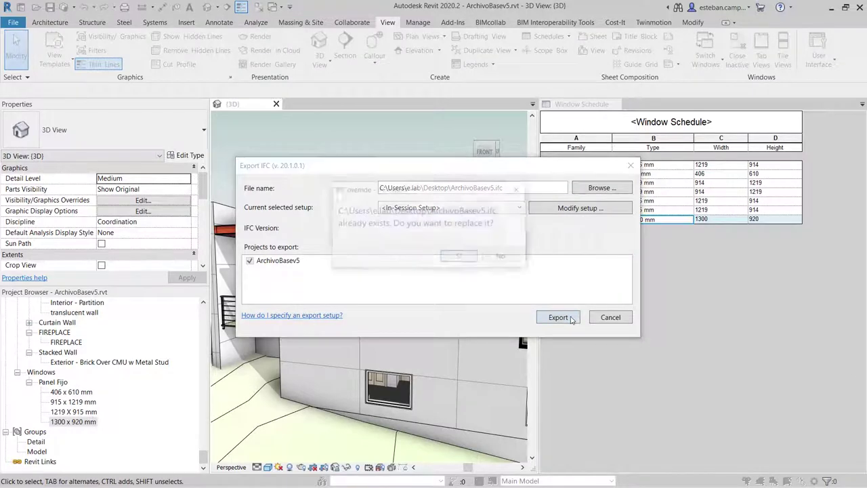
left_click(460, 257)
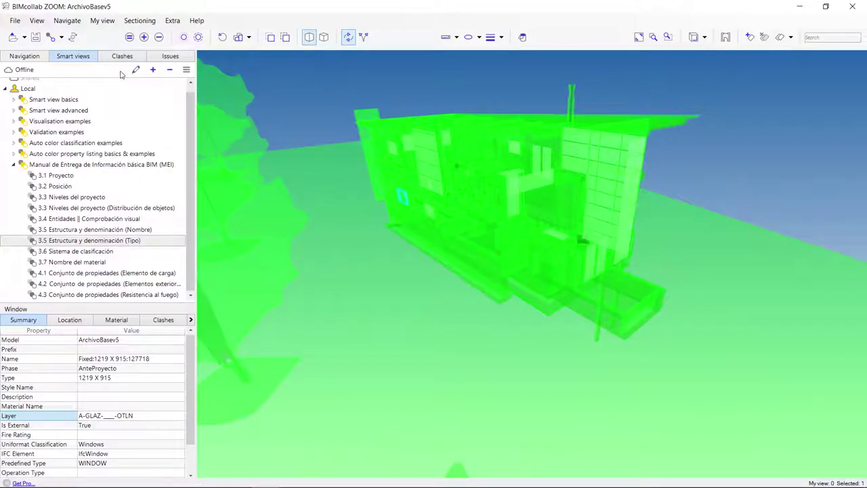
Reload ArchivoBasev5 from the navigation tree and zoom into the house
scroll(91, 77, "up", 1)
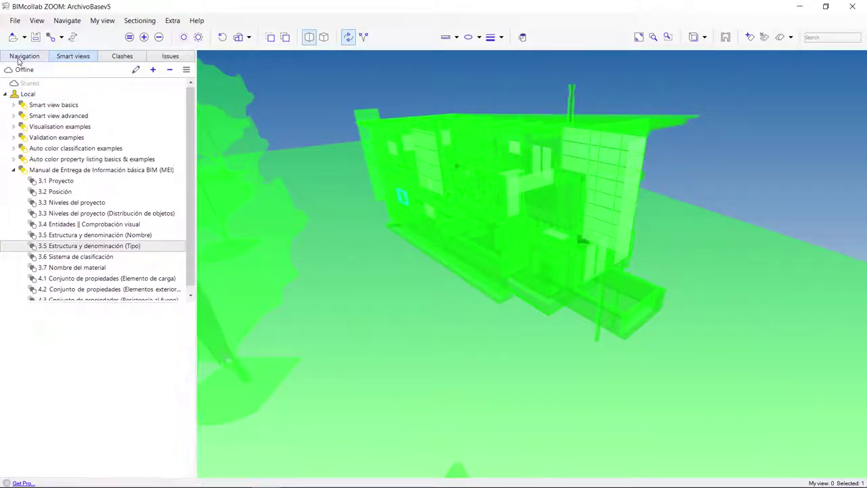
left_click(20, 57)
left_click(180, 70)
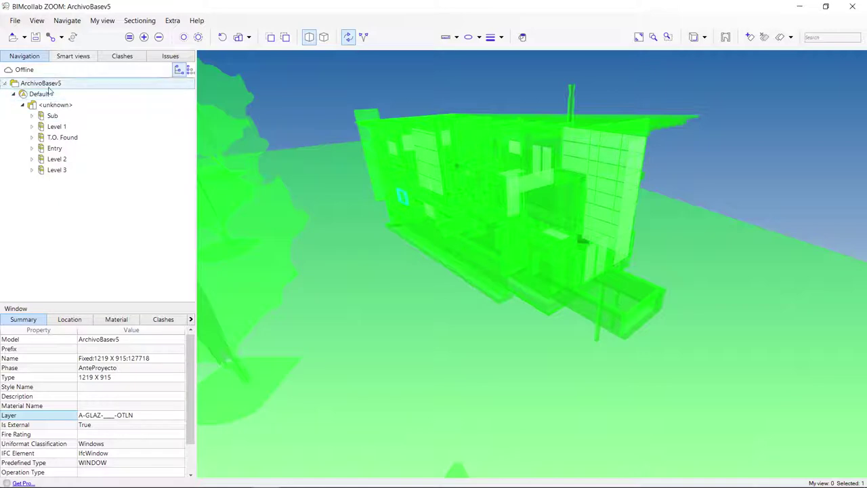
left_click(60, 83)
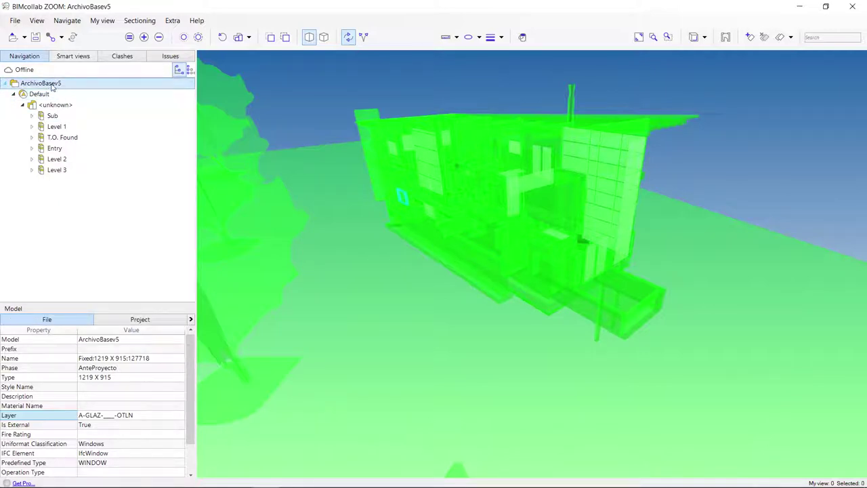
right_click(52, 87)
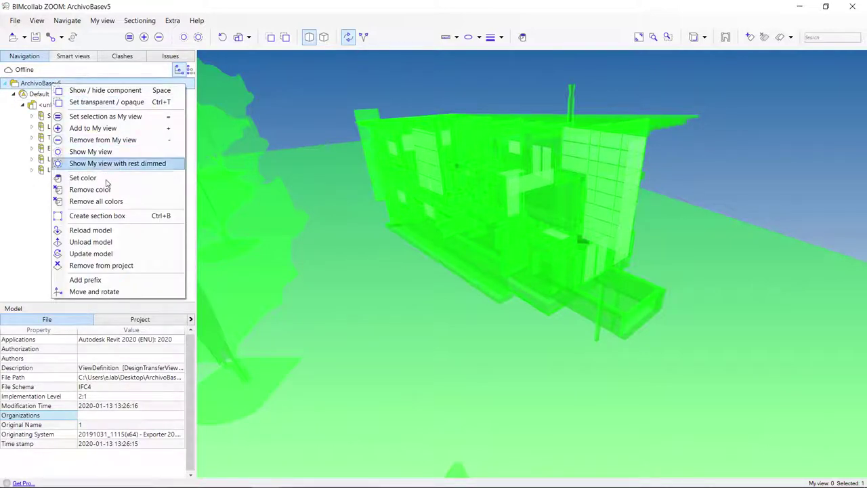
left_click(90, 230)
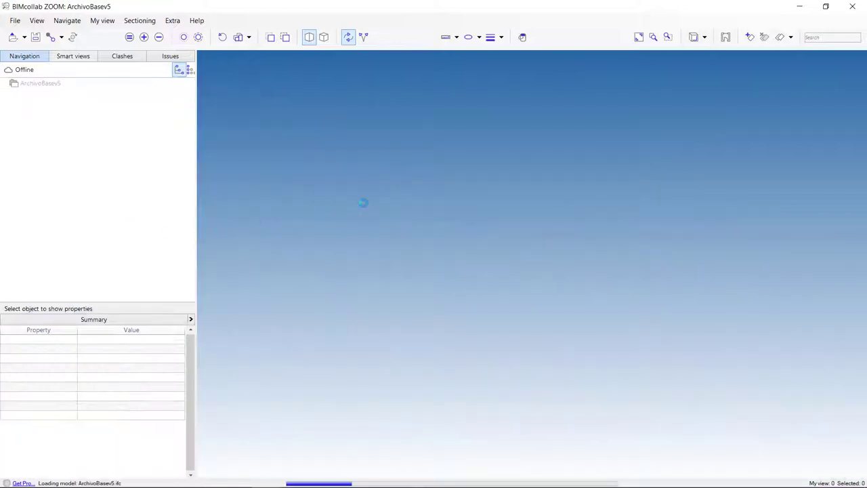
scroll(408, 200, "down", 3)
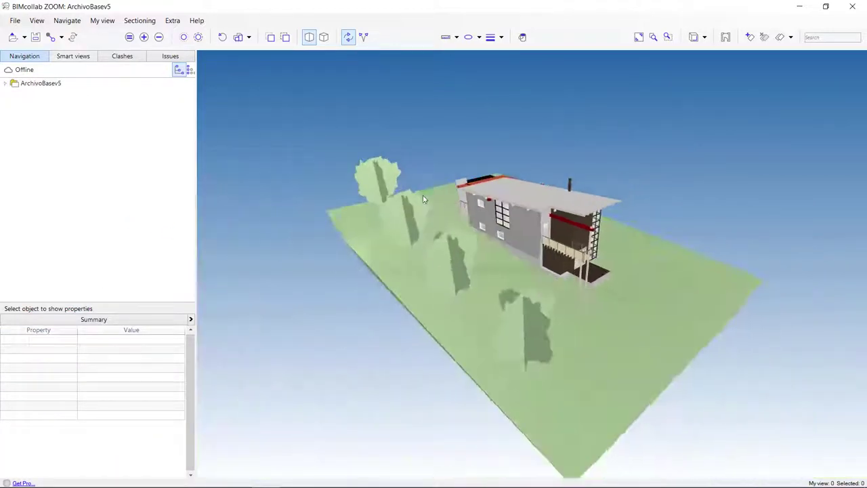
scroll(546, 276, "up", 5)
scroll(532, 278, "up", 3)
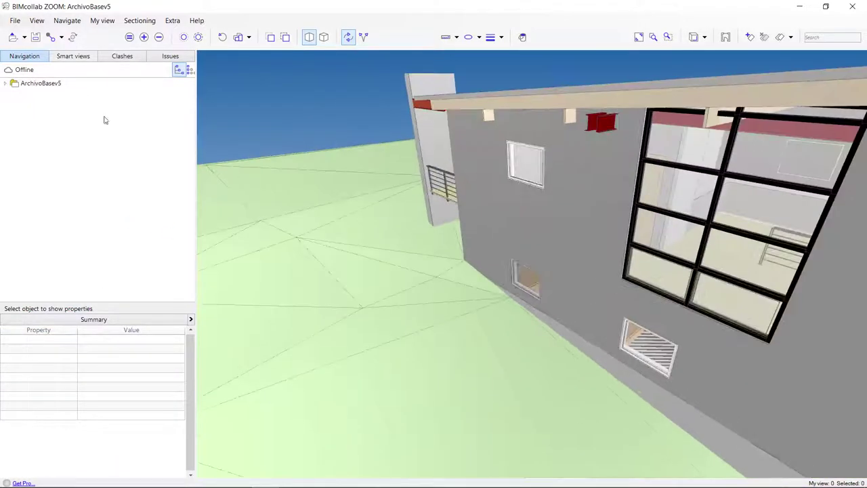
Group the tree by type, expand Window, and inspect the Panel Fijo:1219 X 915 mm window
left_click(189, 71)
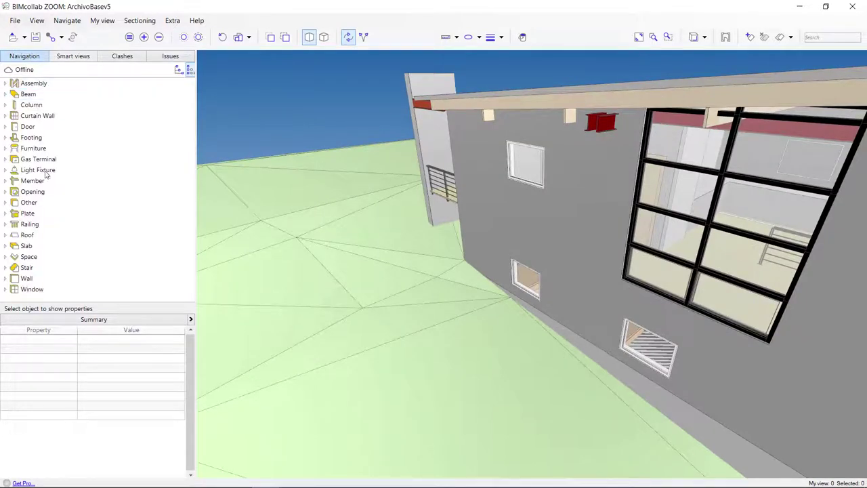
left_click(5, 289)
scroll(170, 169, "down", 2)
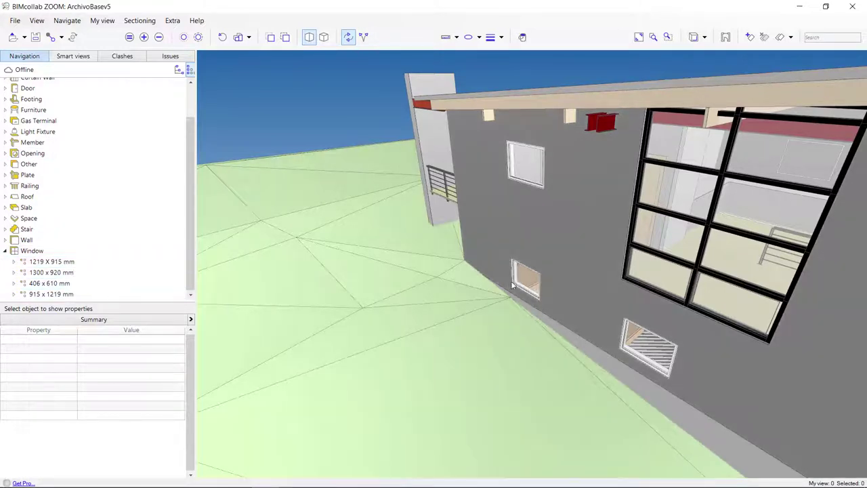
left_click(516, 286)
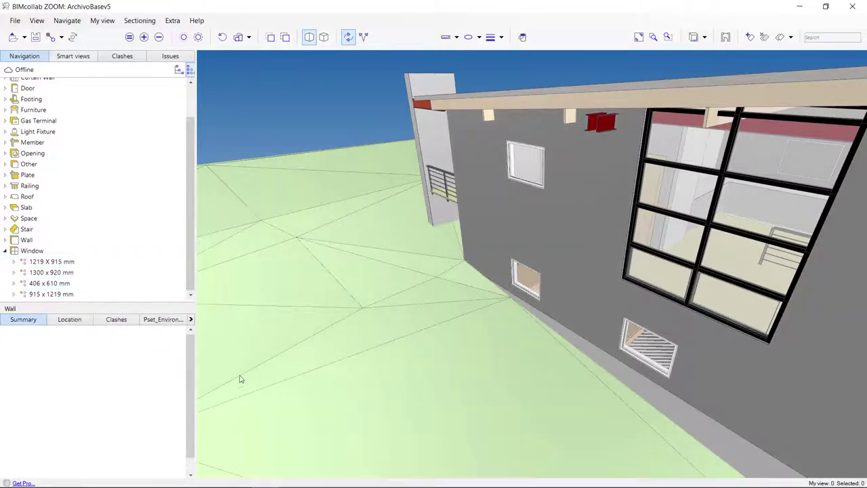
left_click(523, 293)
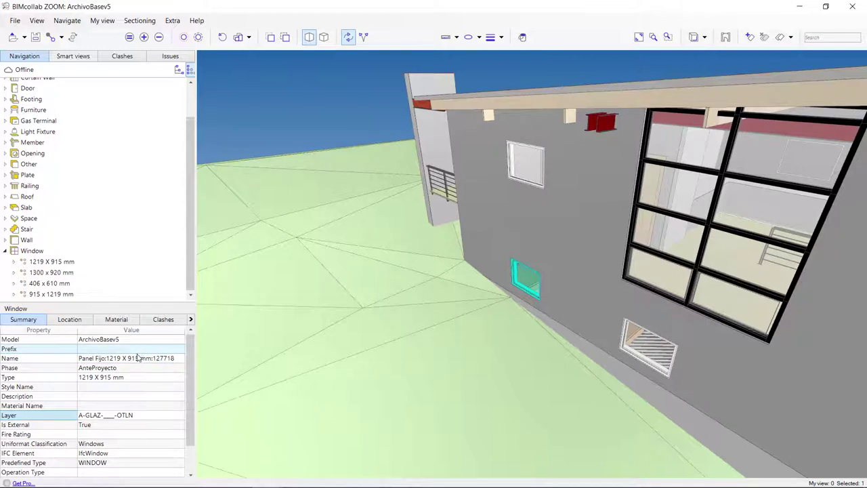
scroll(122, 386, "down", 2)
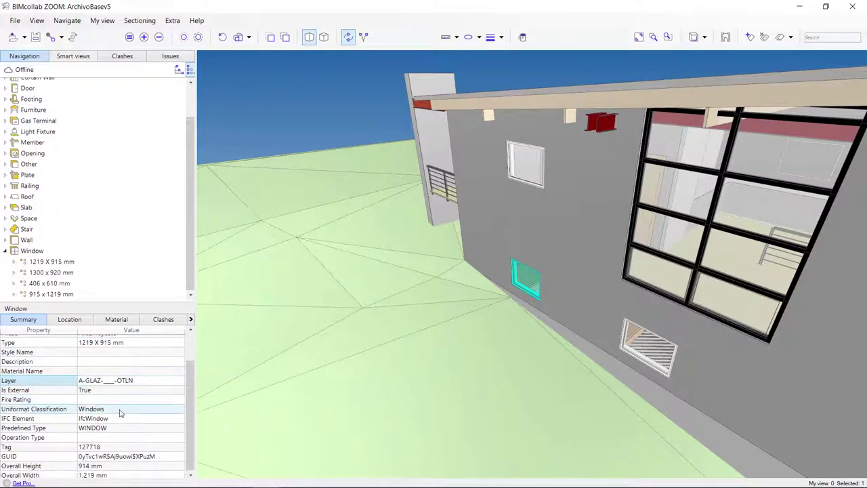